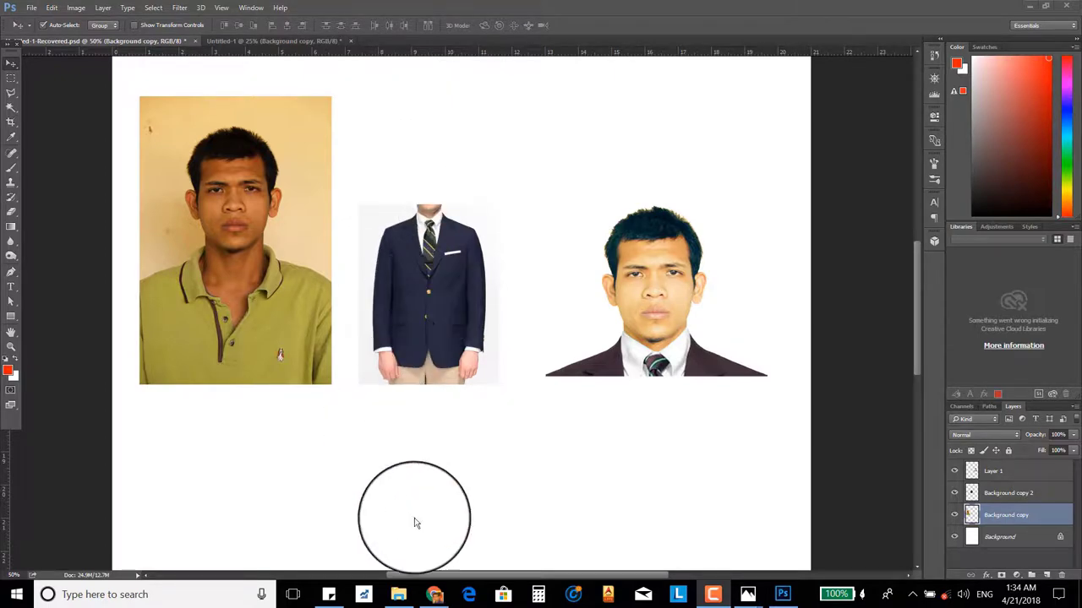
- Switch to Chrome to view the Google Images results for 'blazers'
click(434, 595)
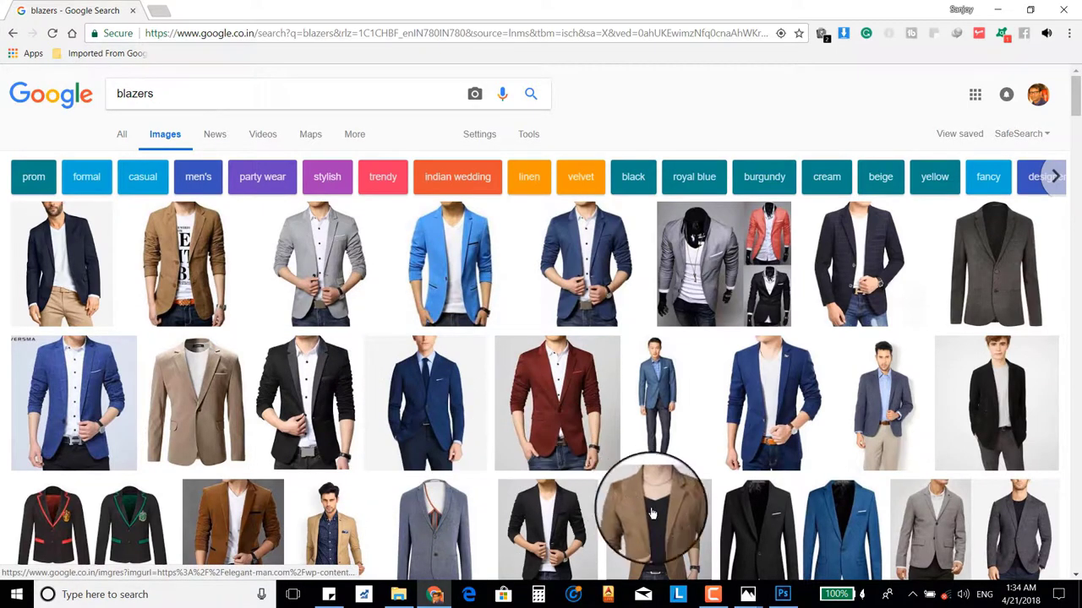
- Go back from the blazer search results to the Photoshop document
click(781, 594)
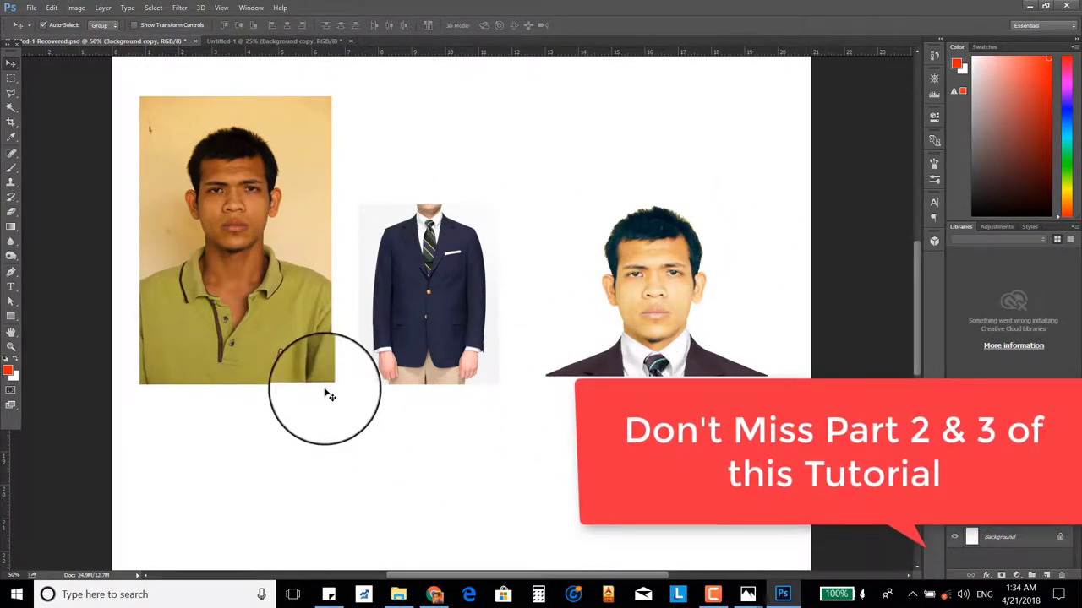
- In Untitled-1, move the portrait up and stack the suit layer above it
click(254, 41)
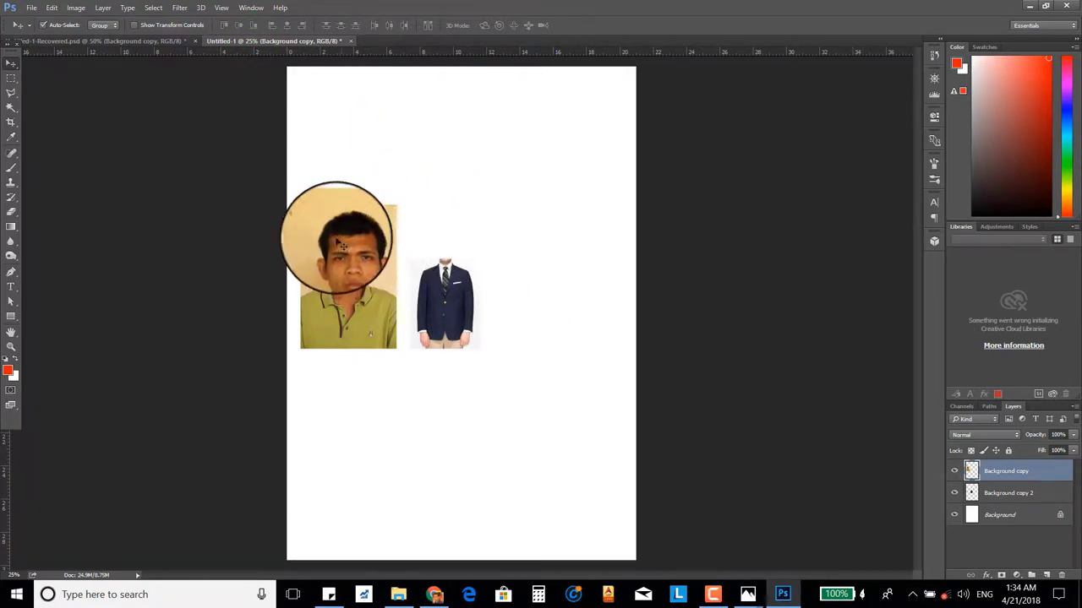
drag(368, 279, 475, 206)
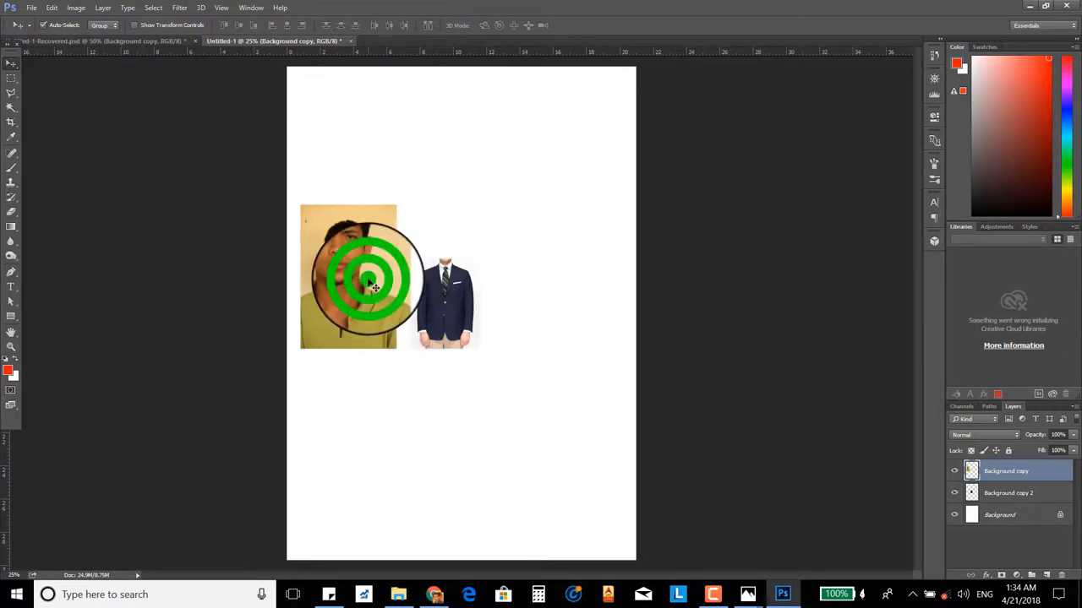
click(440, 321)
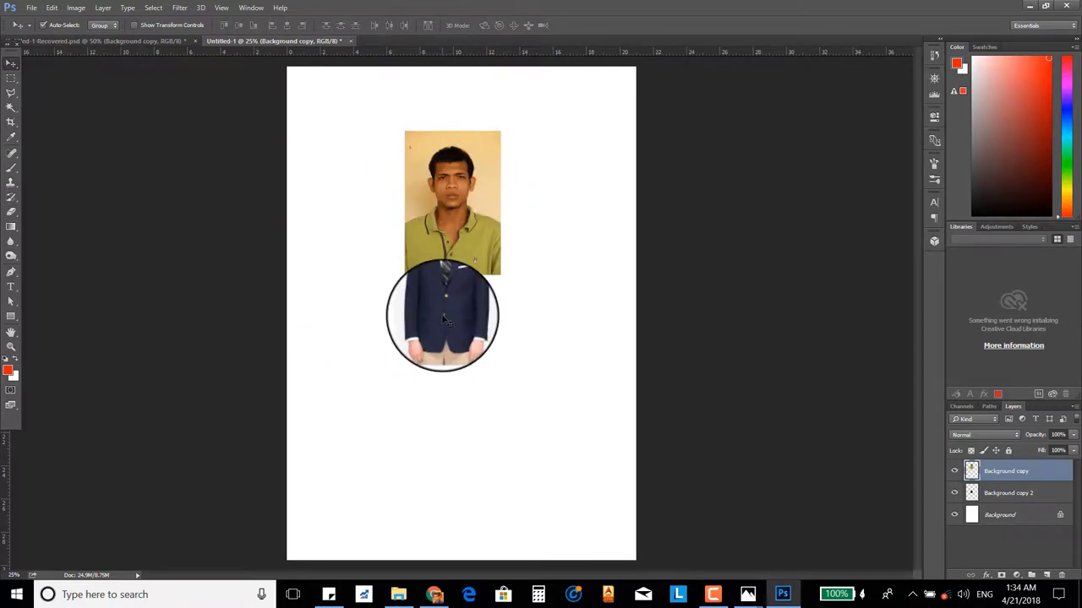
drag(1007, 490, 1005, 464)
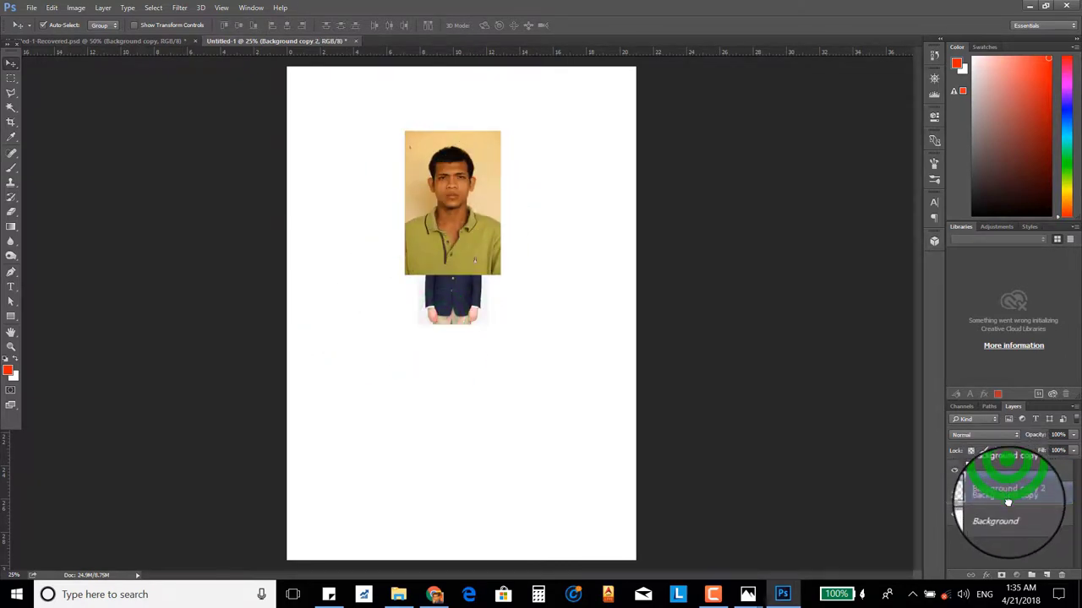
- Position the suit photo just below the man's face
scroll(462, 246, up, 1)
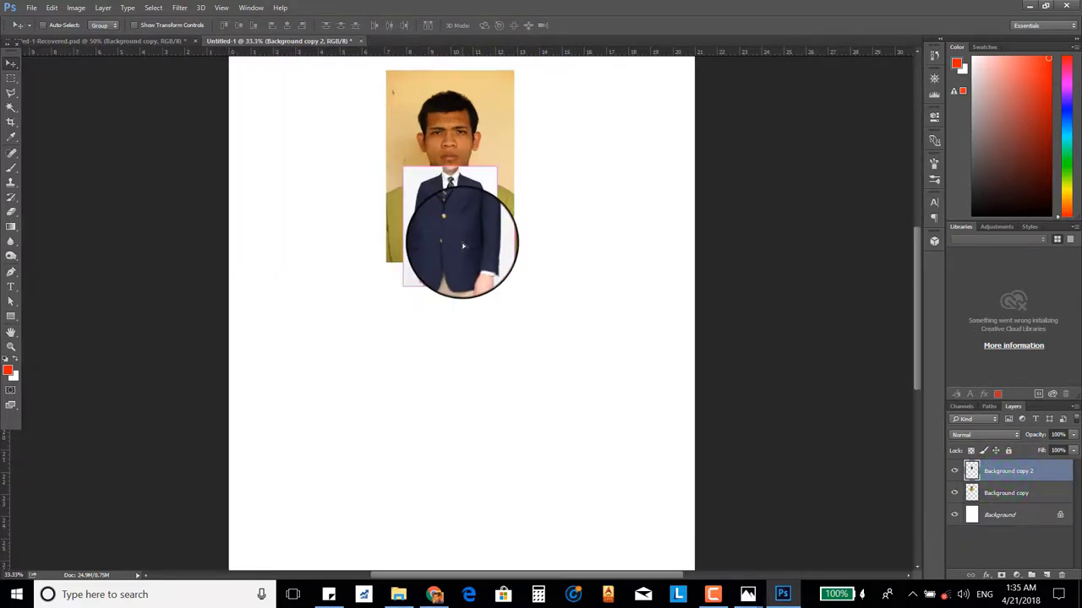
scroll(462, 246, up, 1)
scroll(462, 246, up, 1)
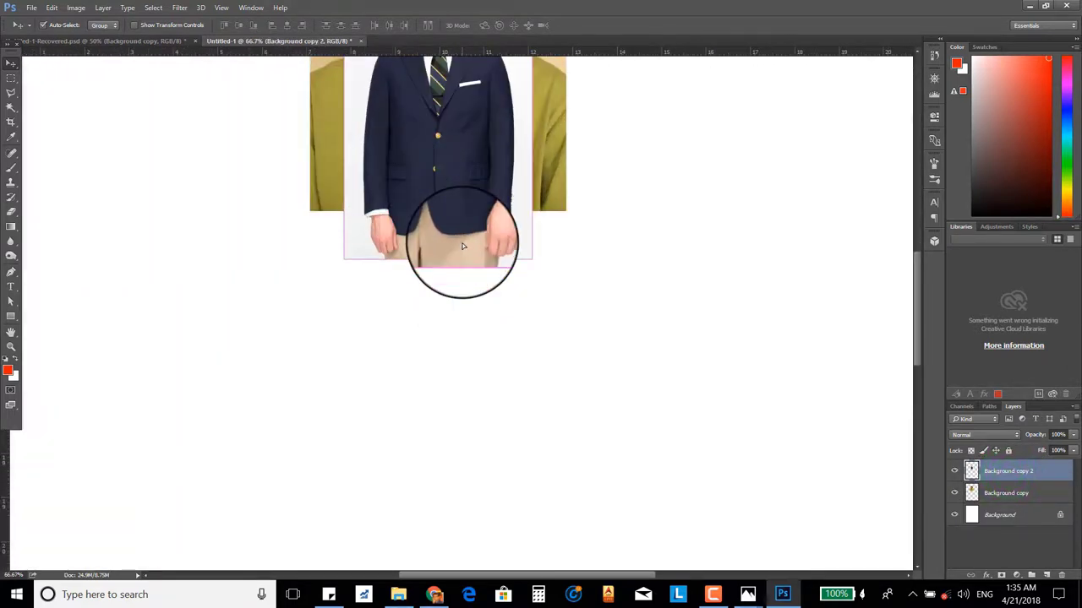
drag(917, 287, 921, 235)
click(454, 340)
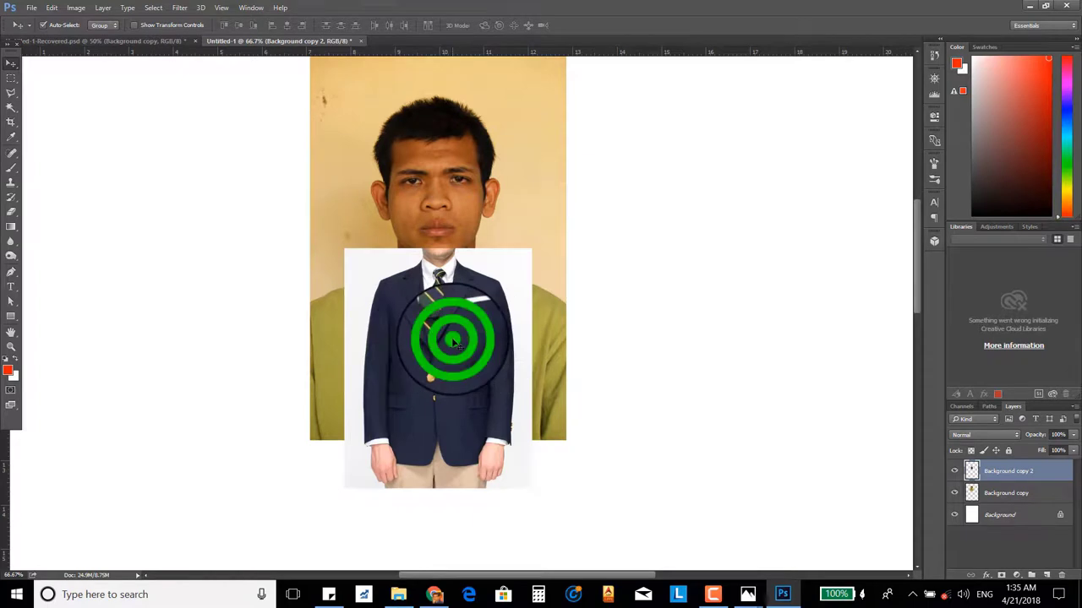
drag(454, 340, 448, 360)
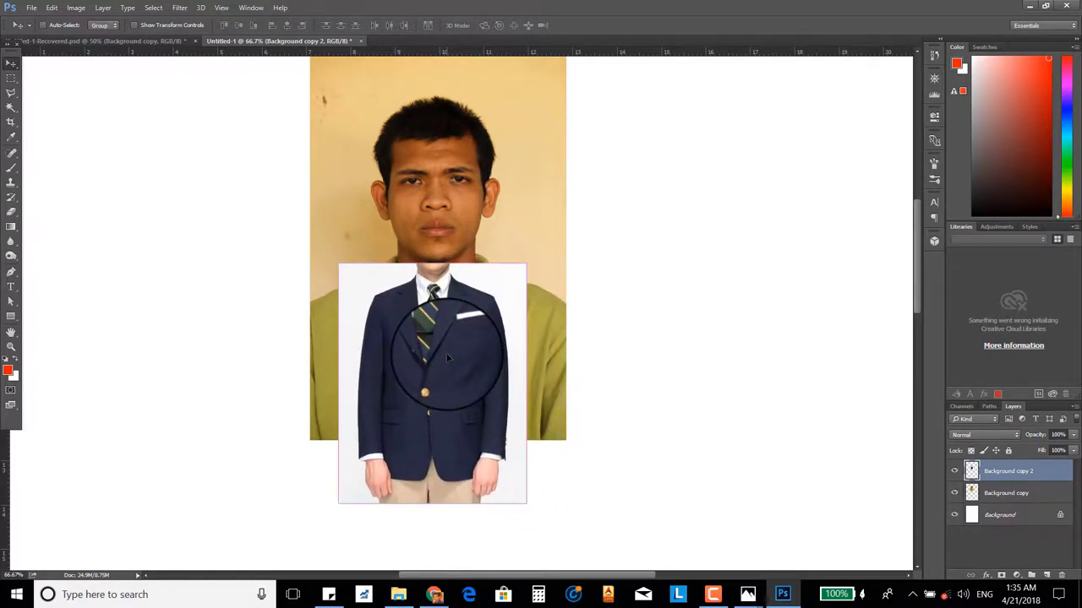
- Free Transform the suit layer up to about 226% and shift it under the chin
key(ctrl+t)
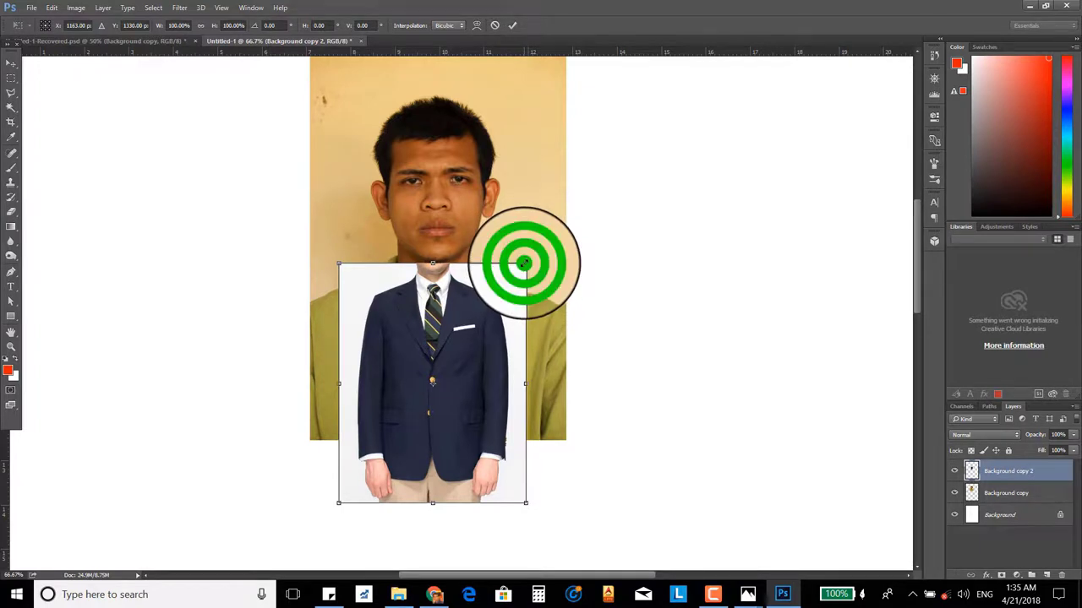
drag(524, 264, 600, 208)
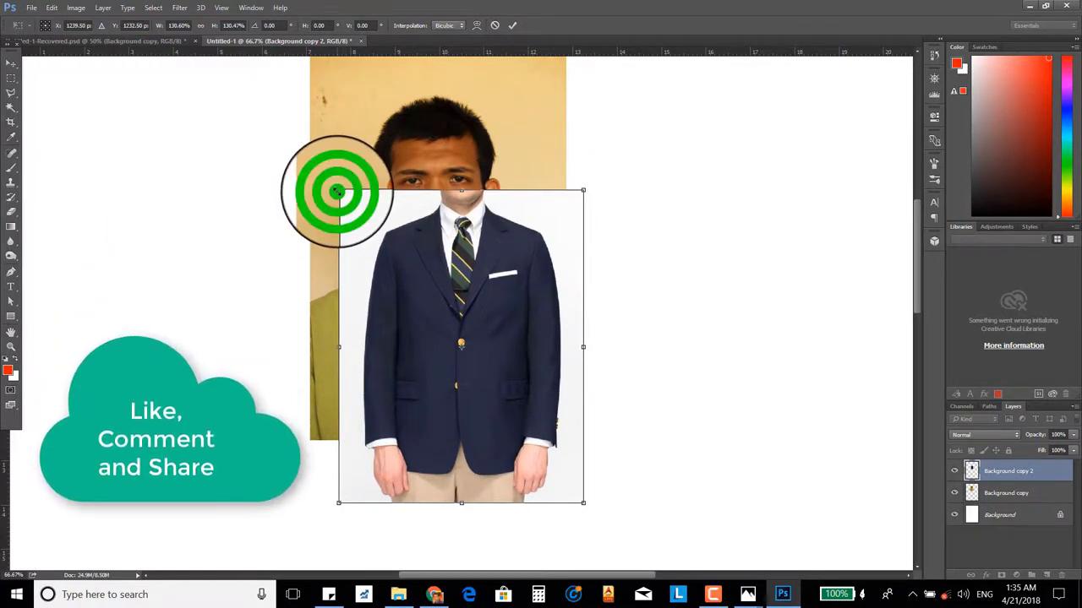
drag(336, 193, 225, 132)
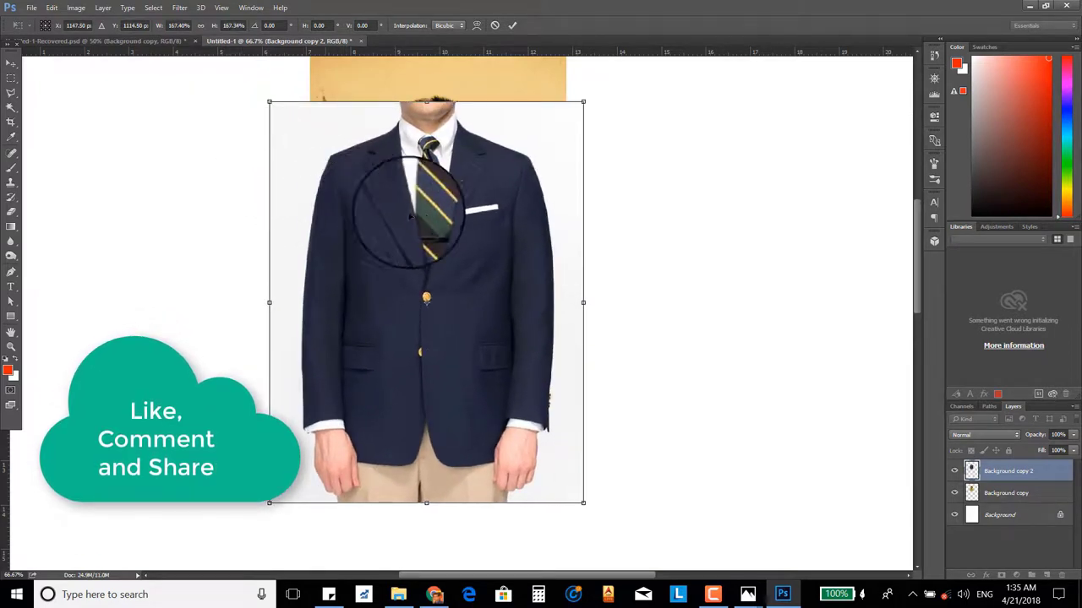
drag(410, 218, 212, 224)
mouse_move(419, 273)
mouse_down()
mouse_move(445, 324)
mouse_move(432, 298)
mouse_up()
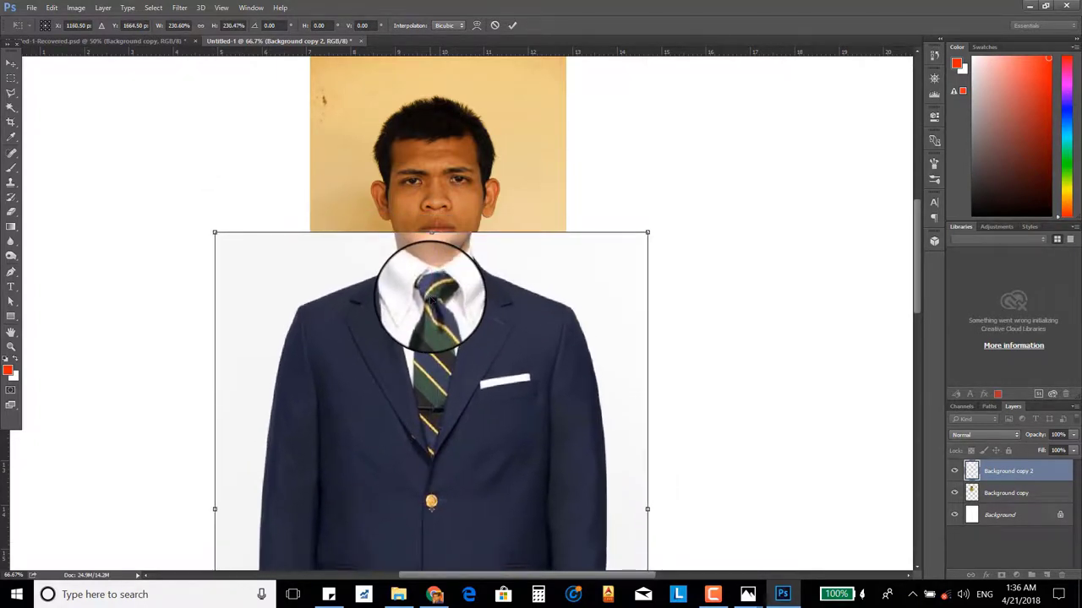
key(Return)
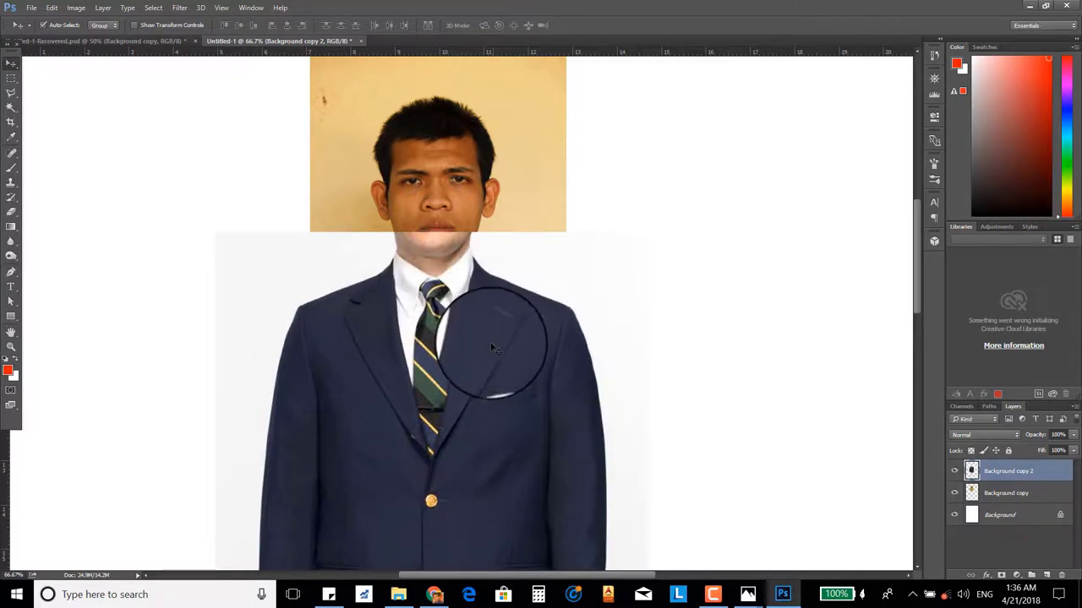
- Align the suit under the neck at 50% opacity, restore 100%, and enlarge it slightly
drag(493, 351, 492, 343)
key(5)
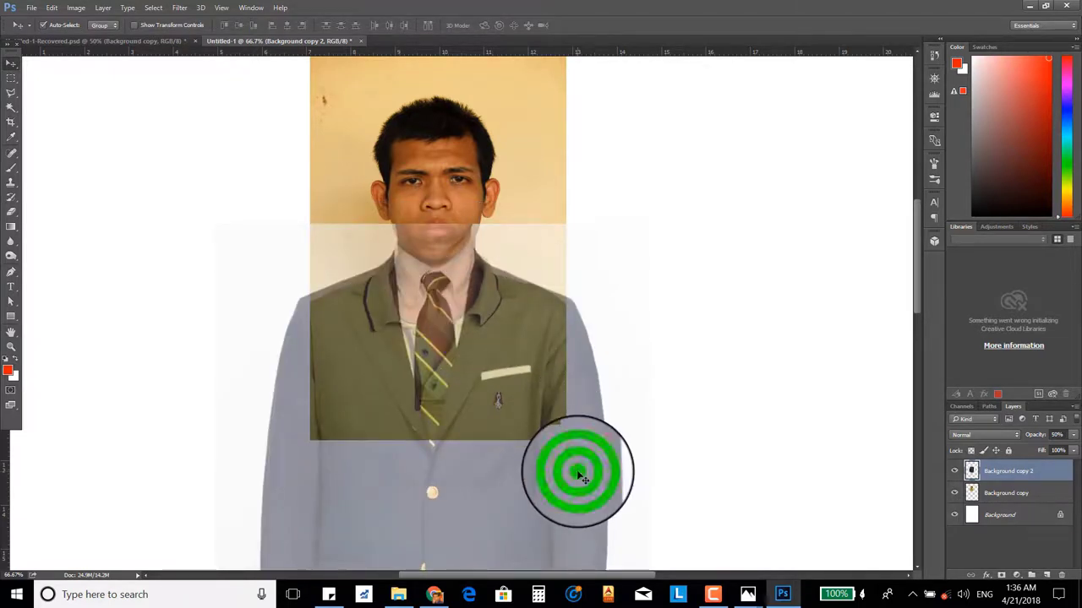
drag(578, 474, 580, 484)
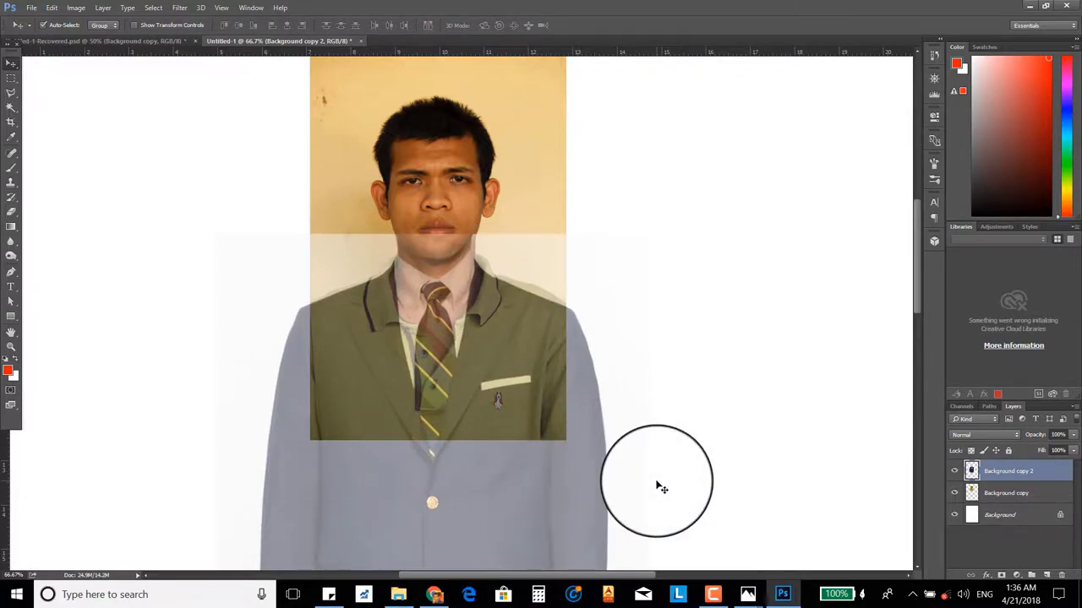
key(0)
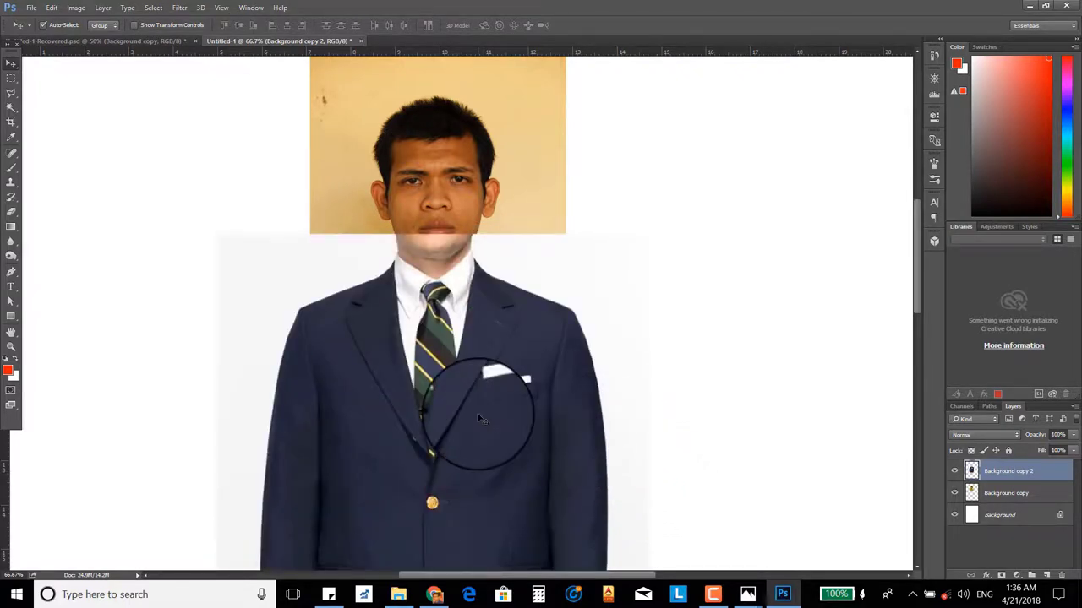
key(ctrl+t)
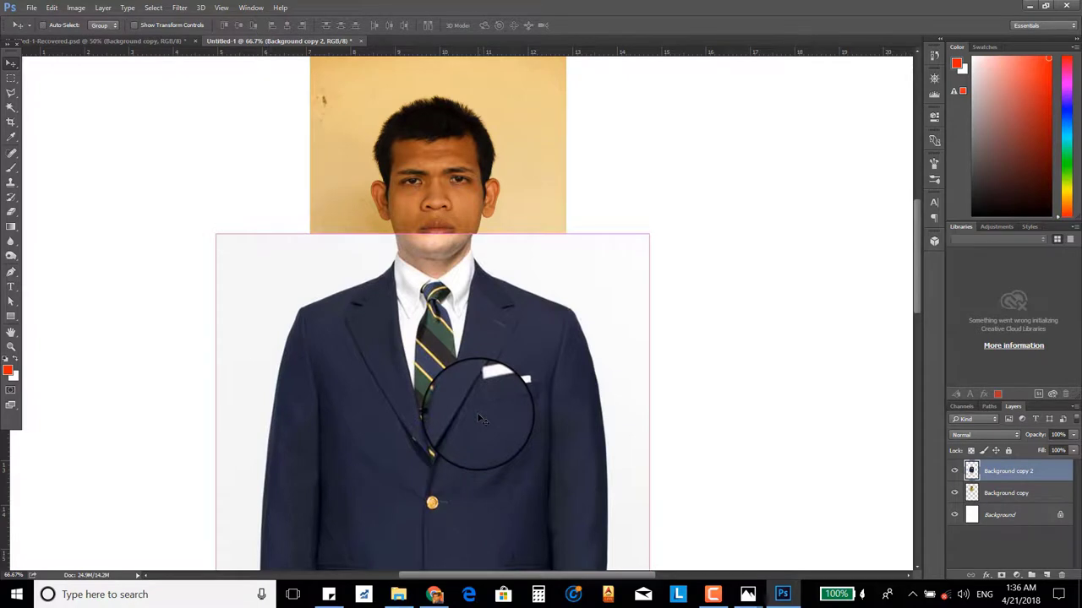
key(Return)
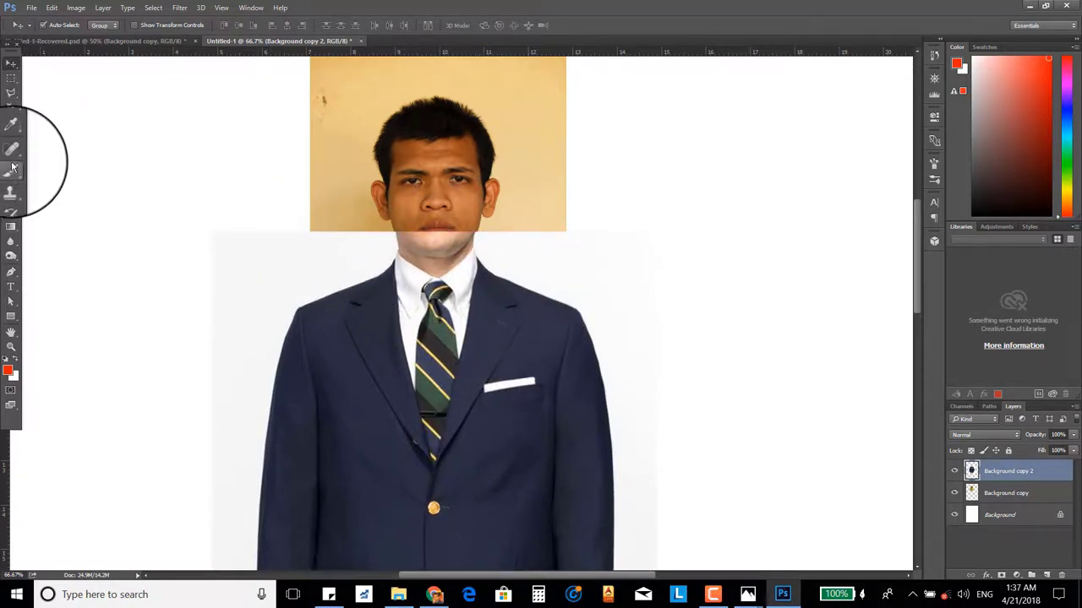
- Erase the suit's white backdrop over the chin and move the suit down about 10 px
click(8, 218)
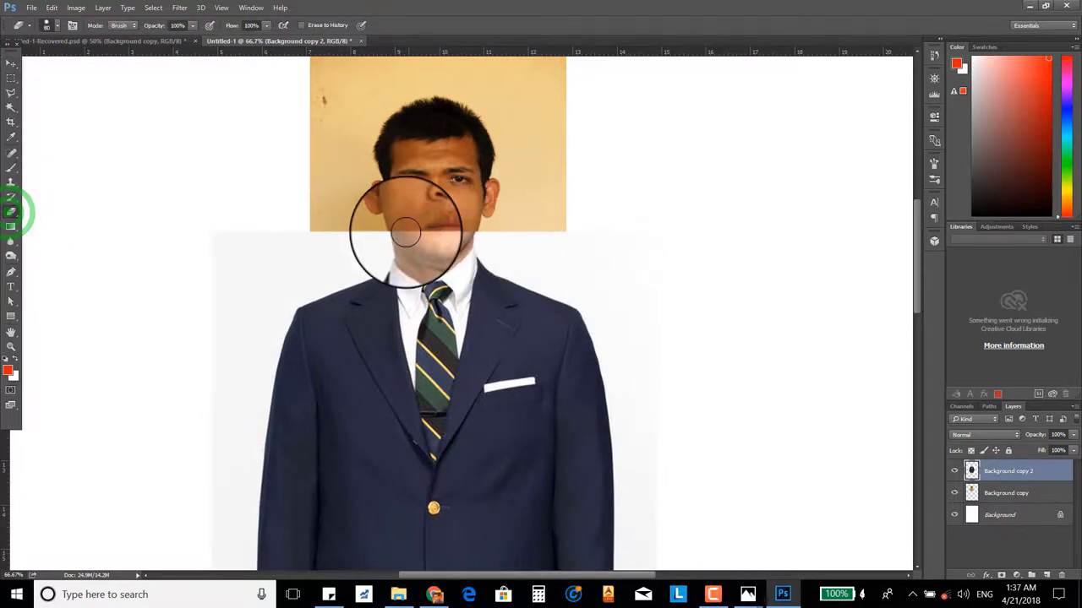
drag(405, 234, 423, 238)
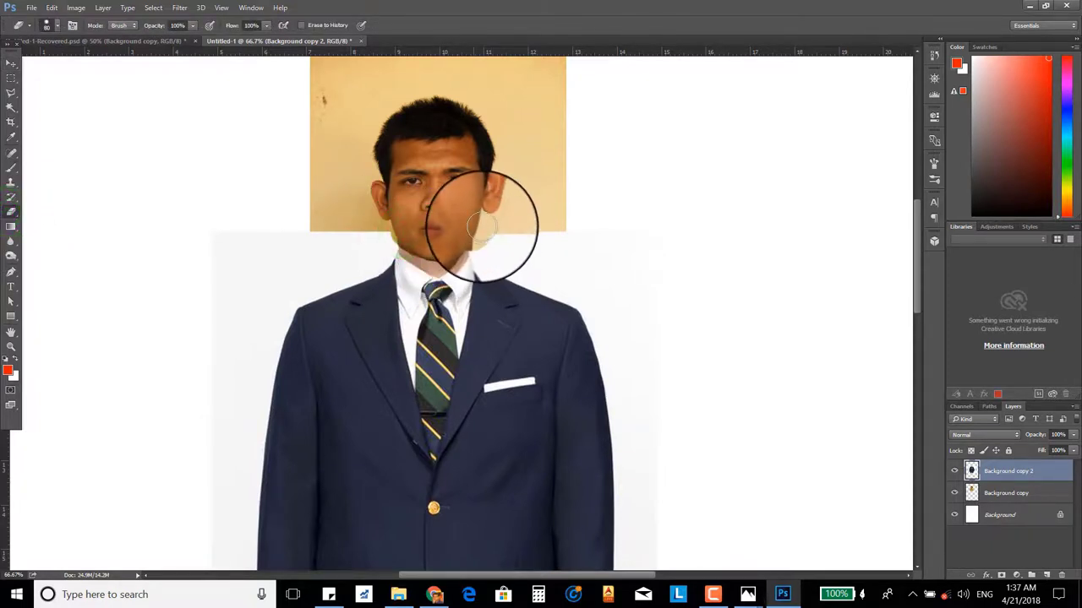
key(v)
drag(468, 421, 467, 429)
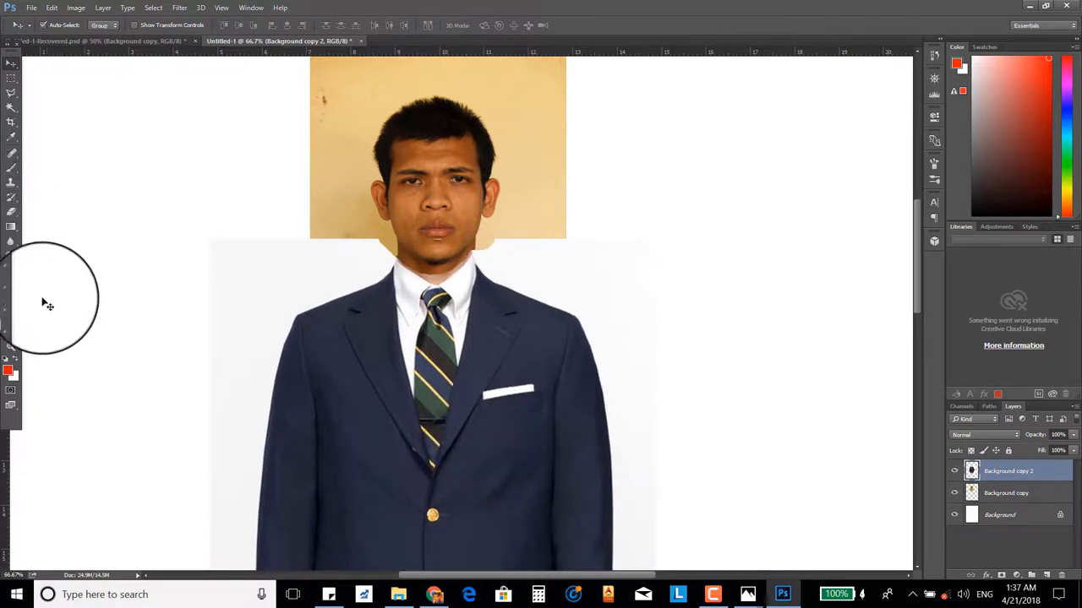
- At 100% zoom, nudge the suit so the collar and tie centre beneath the chin
double_click(13, 348)
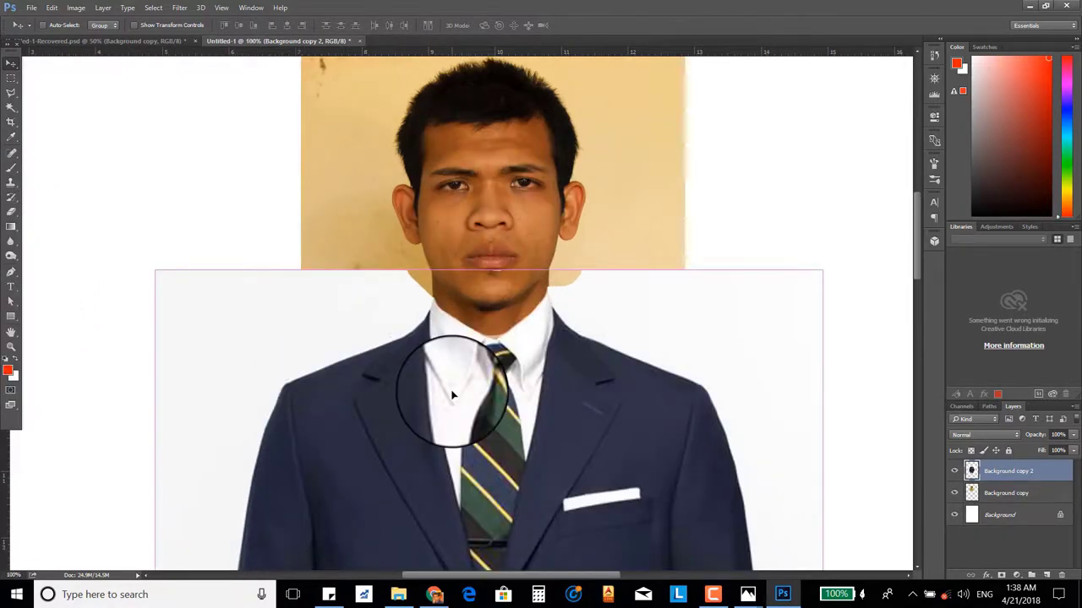
click(531, 370)
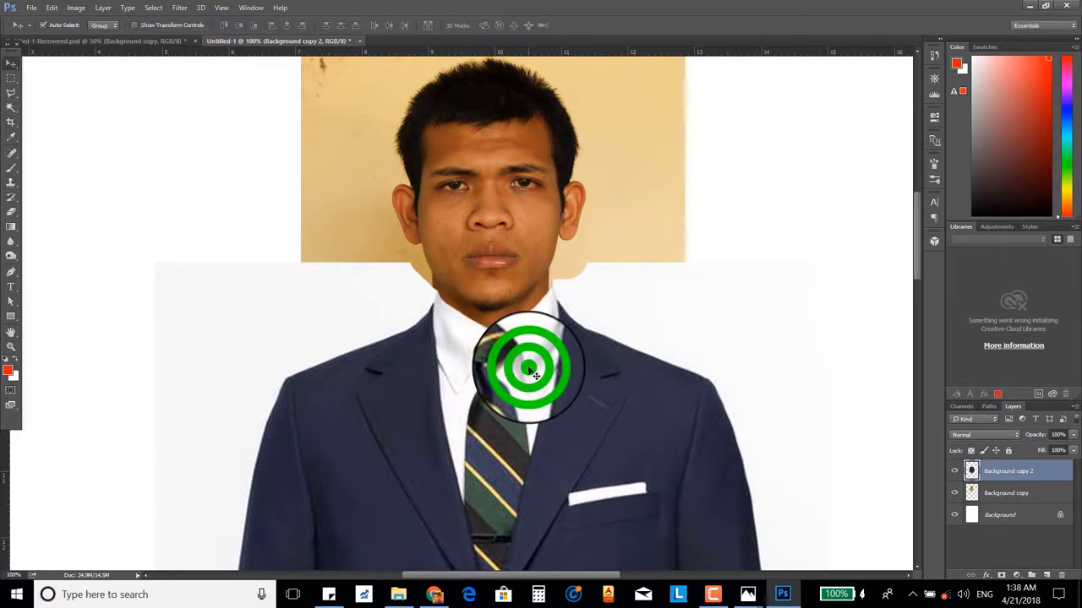
drag(531, 370, 523, 373)
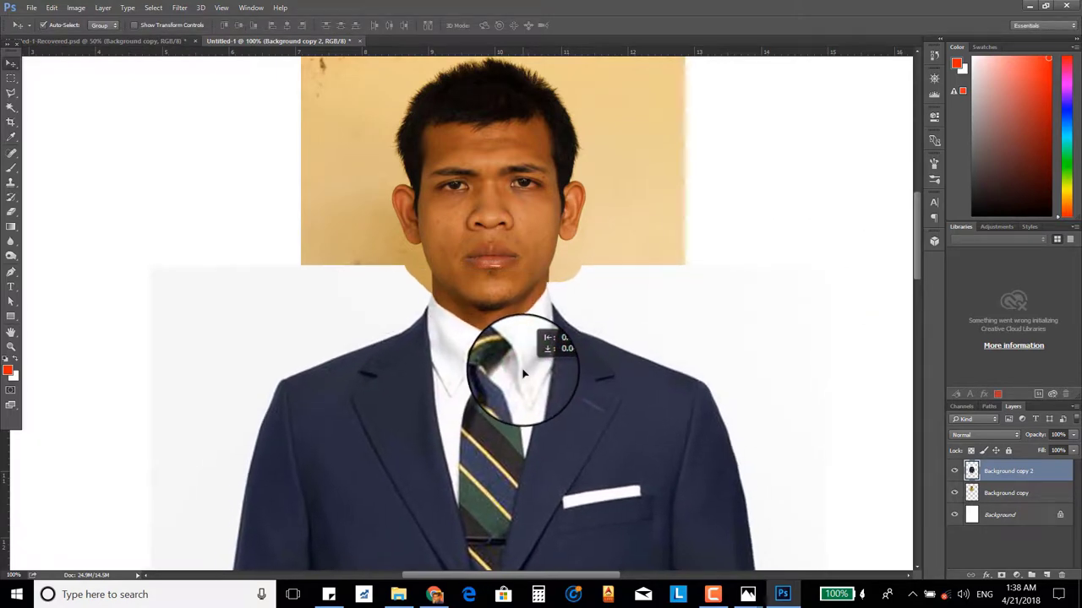
drag(523, 373, 524, 372)
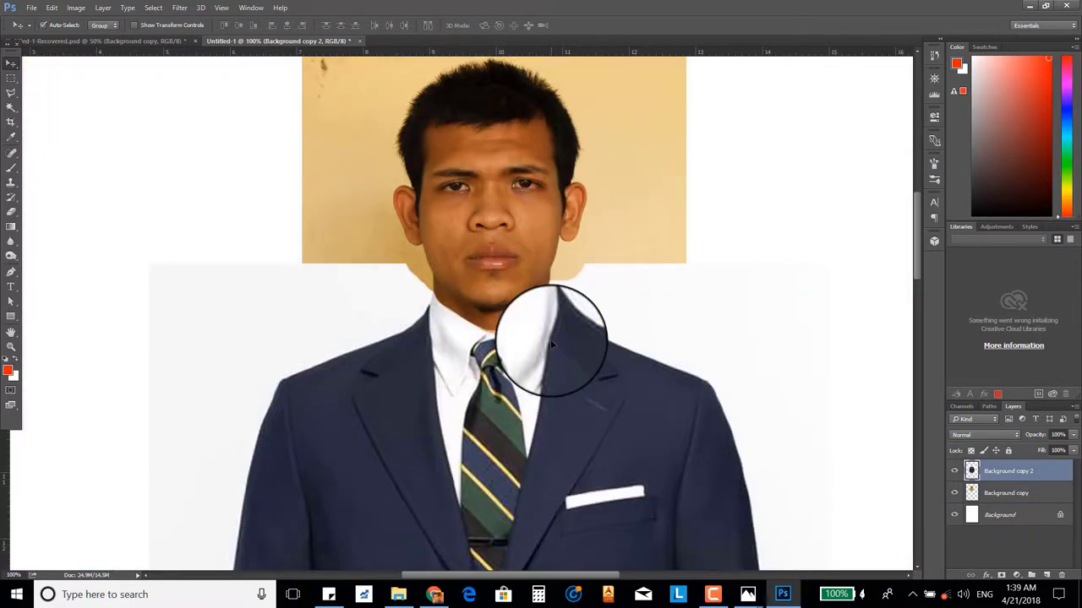
key(Right)
key(Right)
key(Right)
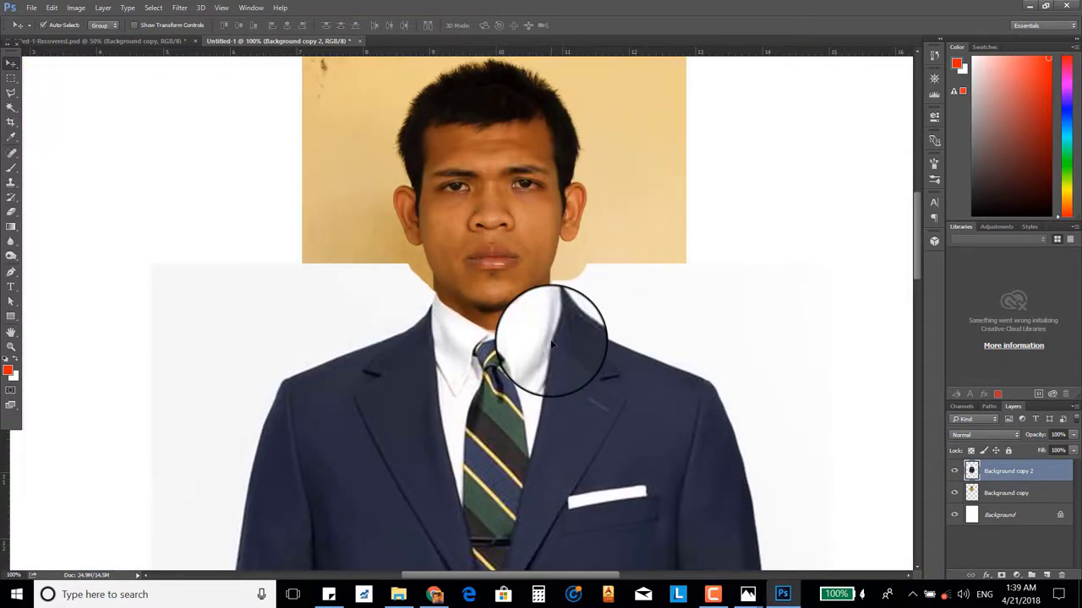
key(Left)
key(Left)
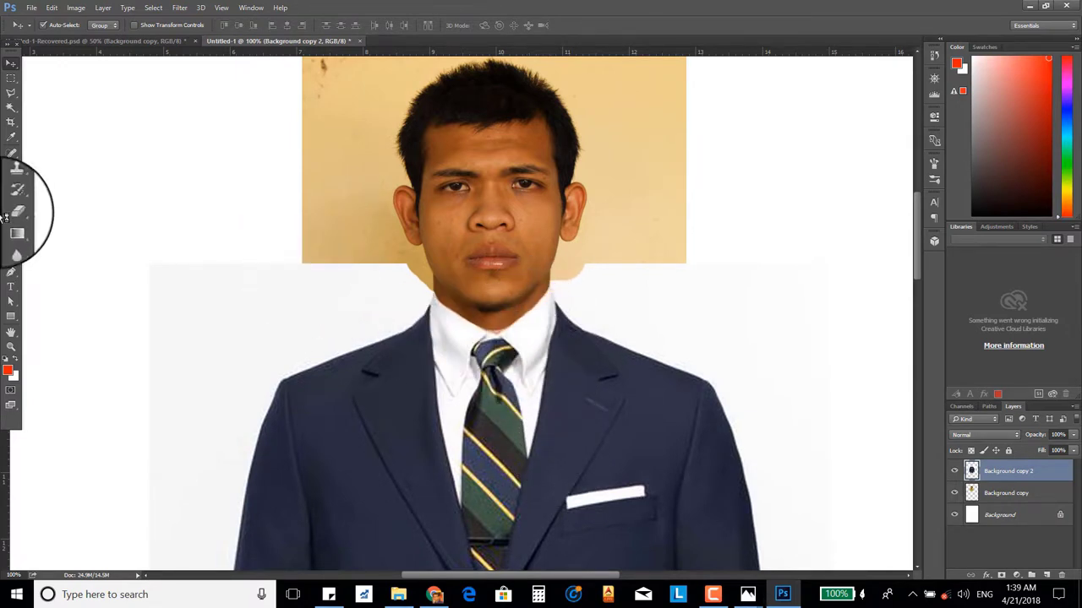
- Erase the suit's leftover white background around the shoulders at close zoom
click(11, 214)
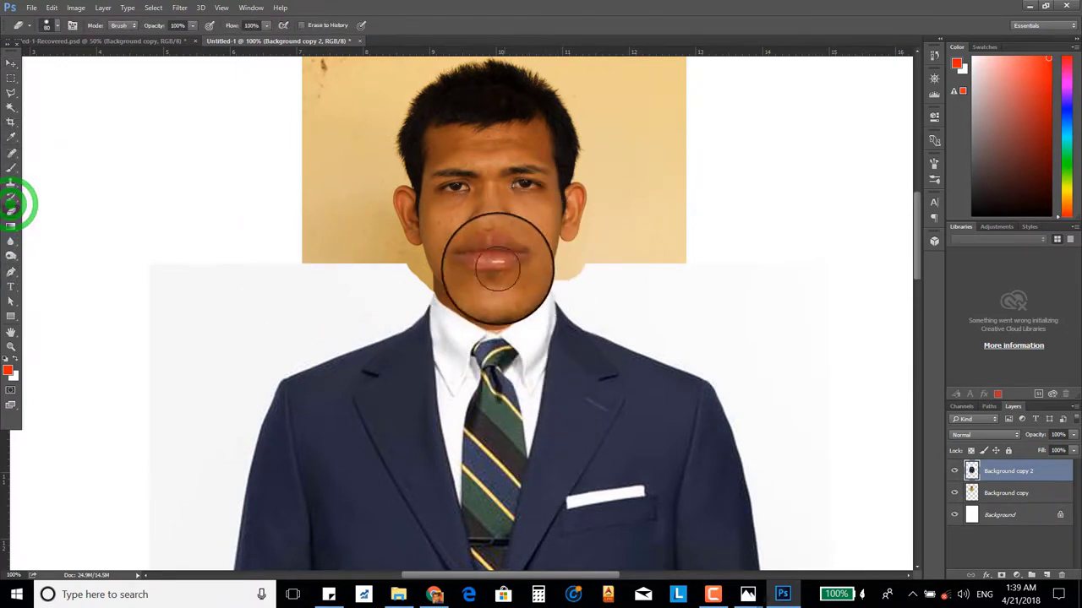
drag(486, 254, 530, 252)
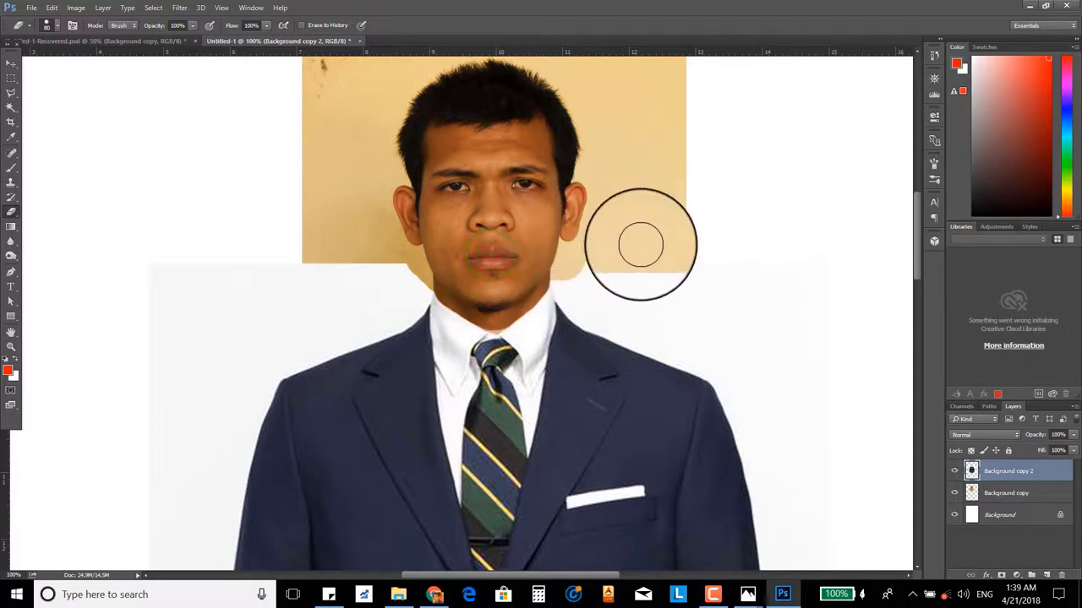
click(580, 268)
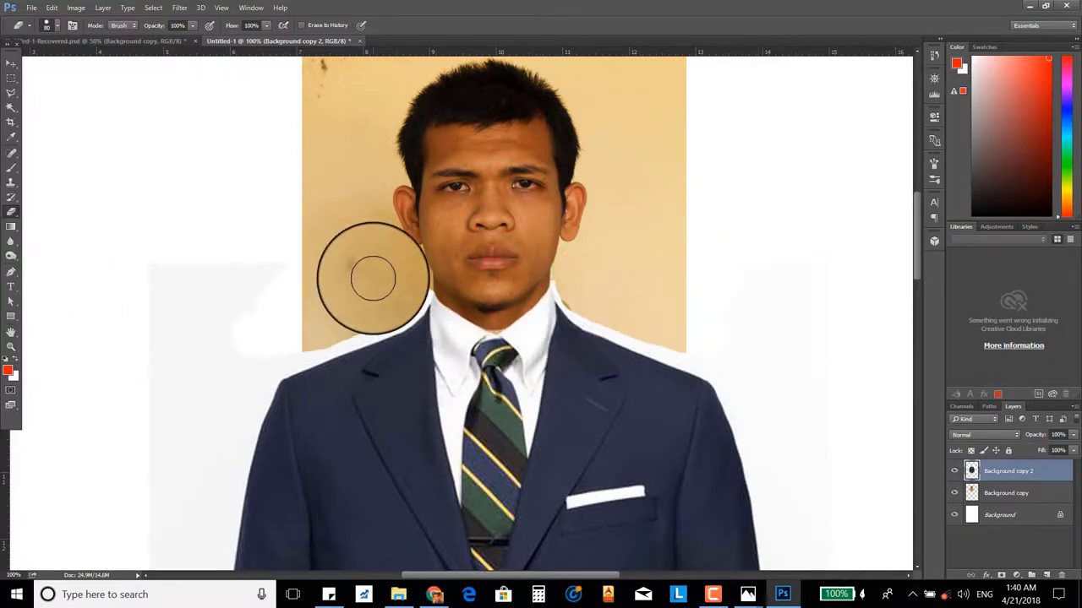
drag(373, 278, 639, 240)
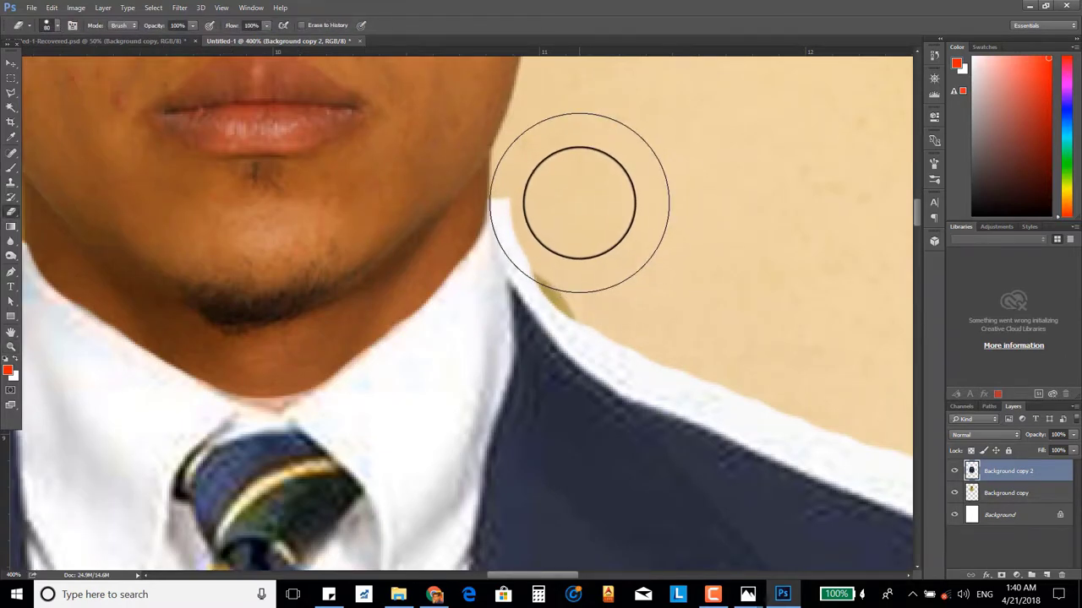
mouse_move(579, 203)
mouse_down()
mouse_move(661, 316)
mouse_move(652, 326)
mouse_move(683, 386)
mouse_move(729, 345)
mouse_up()
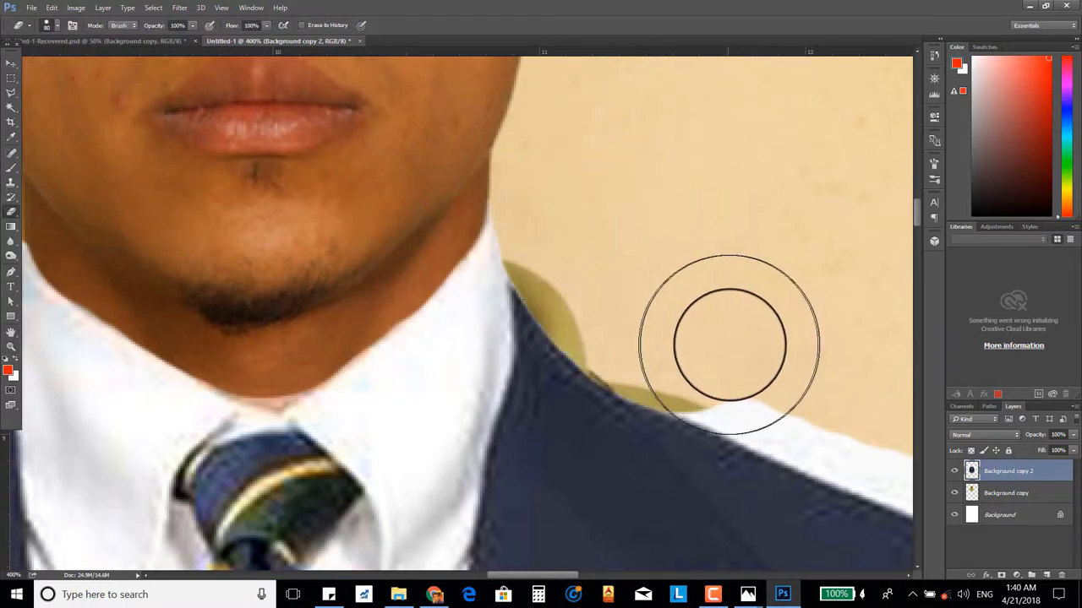
click(693, 328)
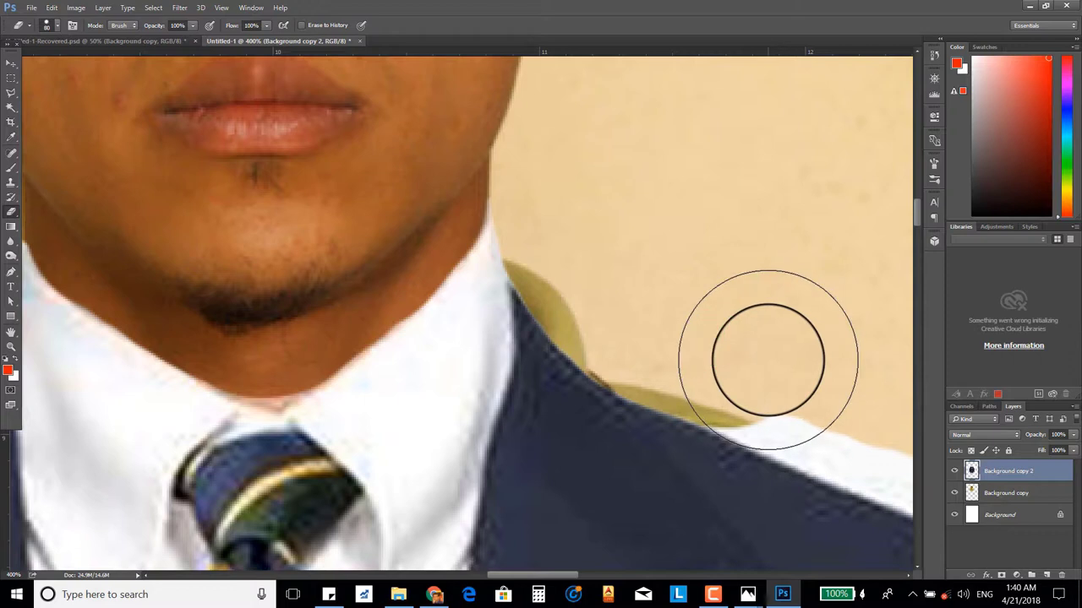
- Erase the white strips and olive band along the collar edges, then zoom out
scroll(787, 358, down, 3)
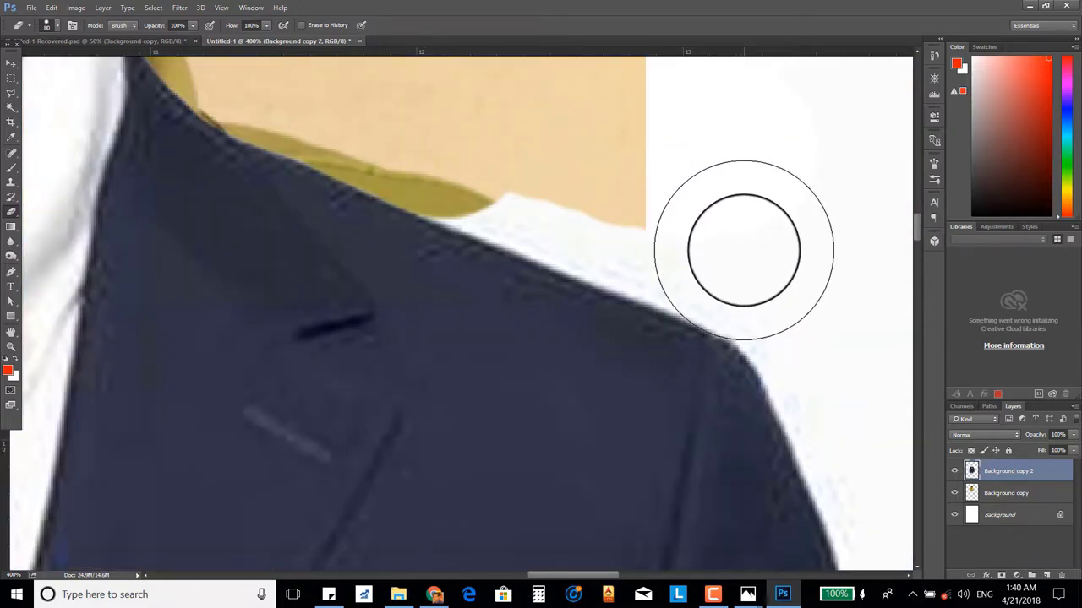
shift+click(743, 250)
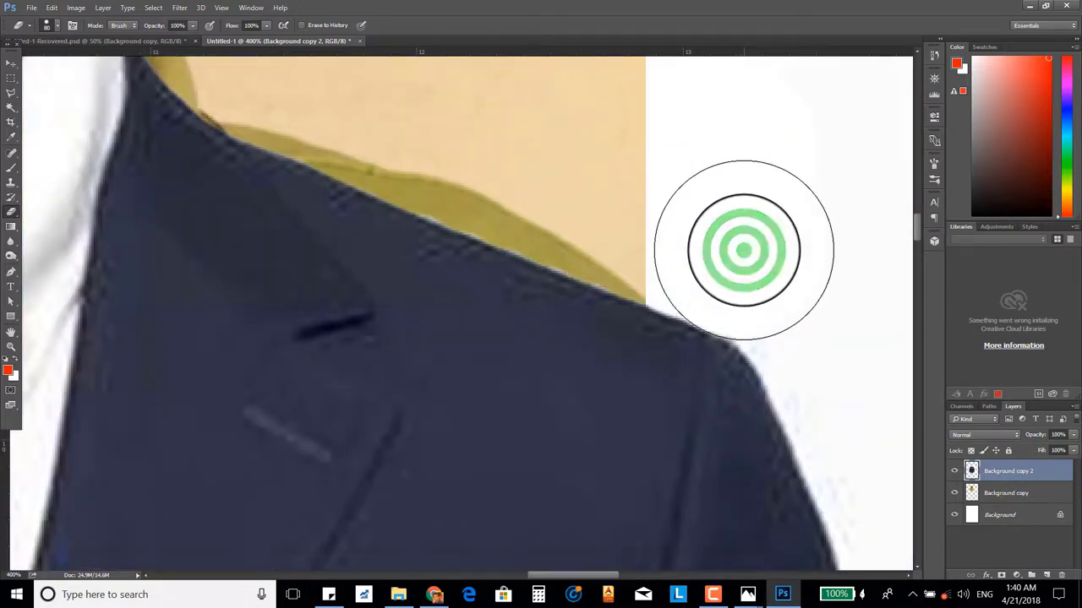
click(461, 136)
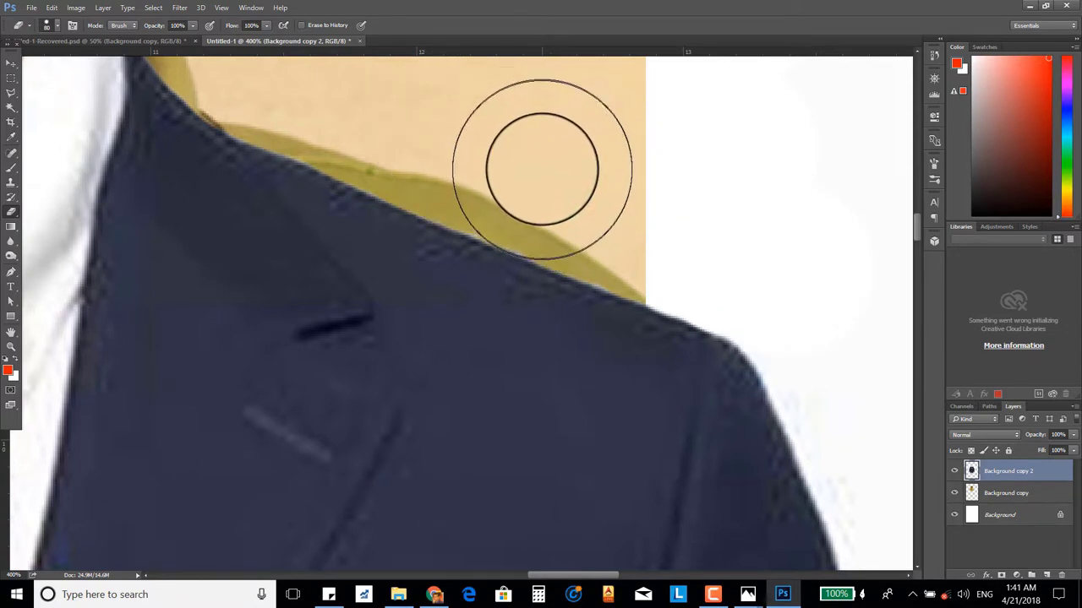
click(401, 199)
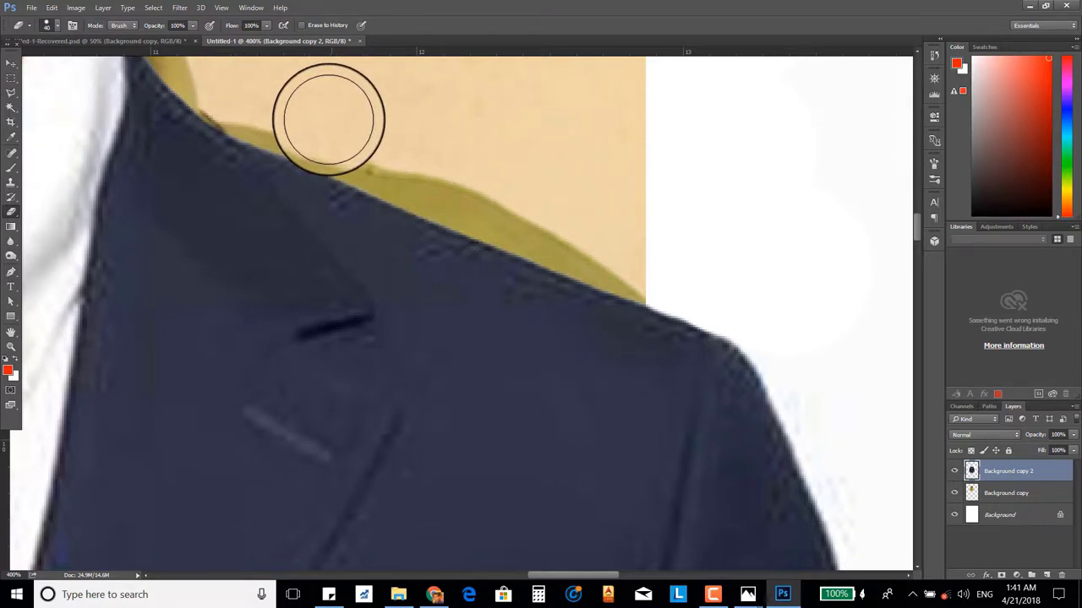
drag(329, 119, 247, 85)
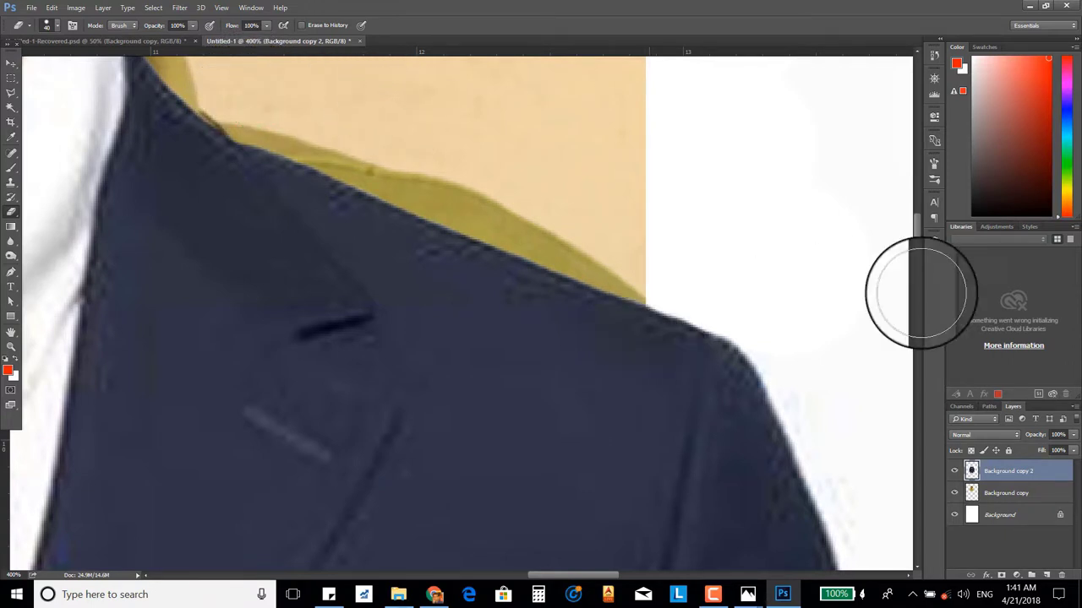
scroll(735, 464, left, 5)
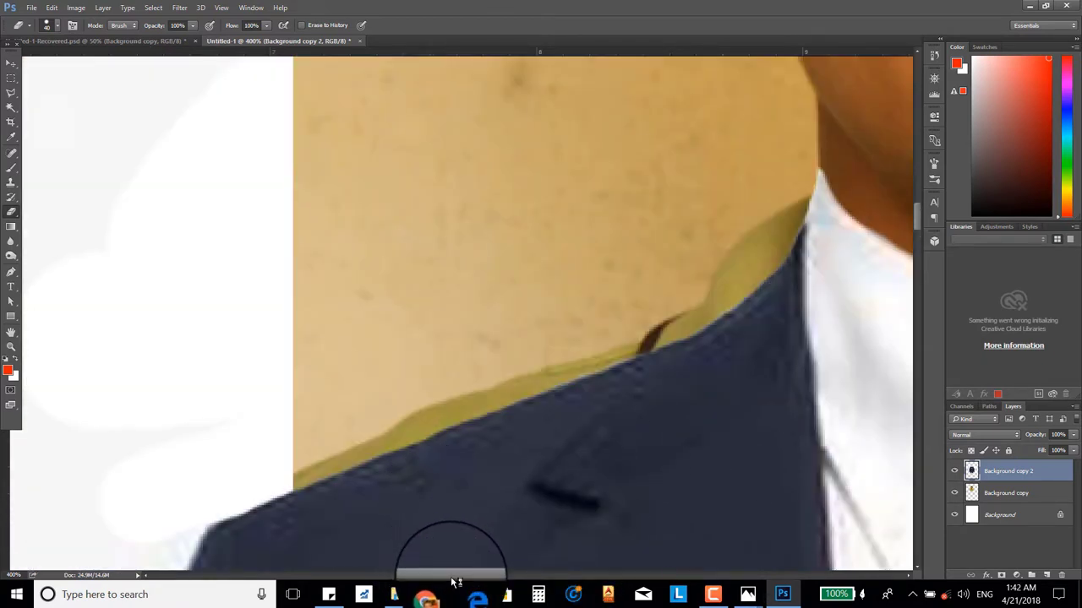
drag(454, 579, 517, 579)
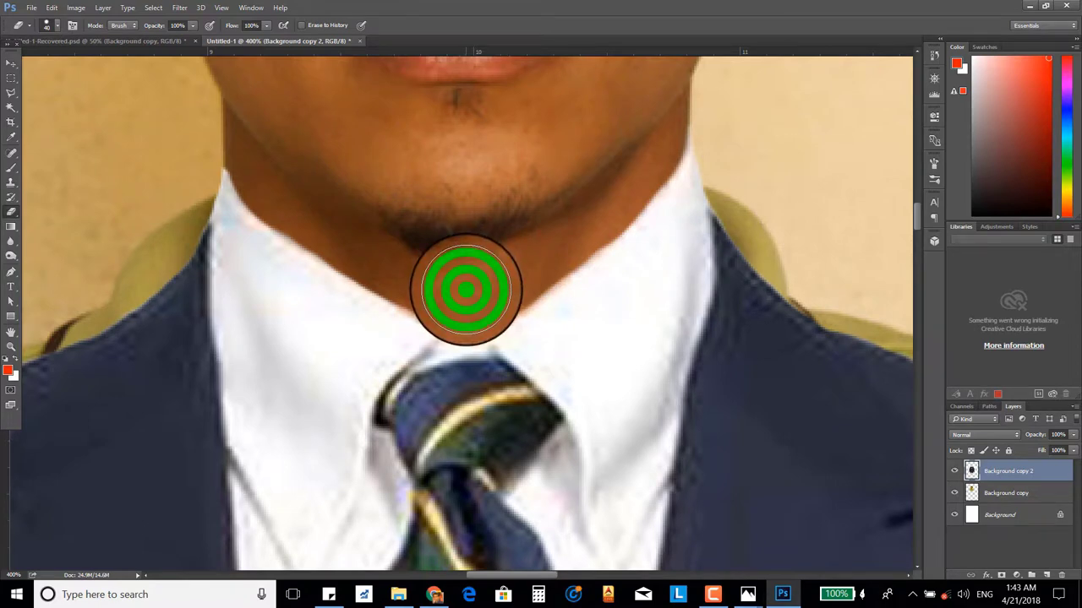
scroll(776, 140, down, 5)
scroll(776, 139, down, 5)
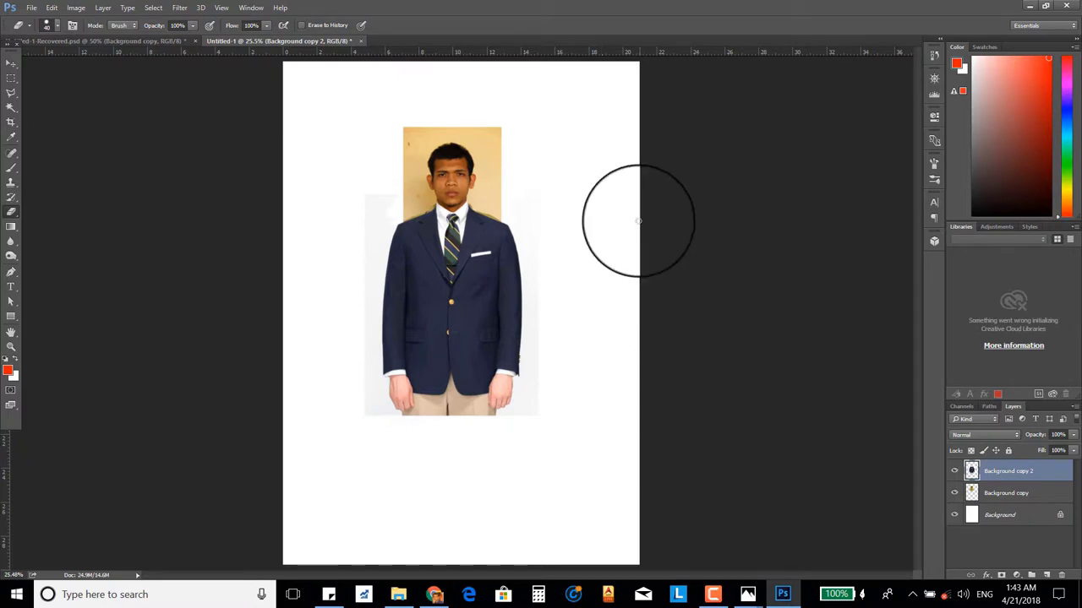
- On the Background copy layer, erase the olive fringe and tan backdrop beside the neck and shoulders
click(1021, 496)
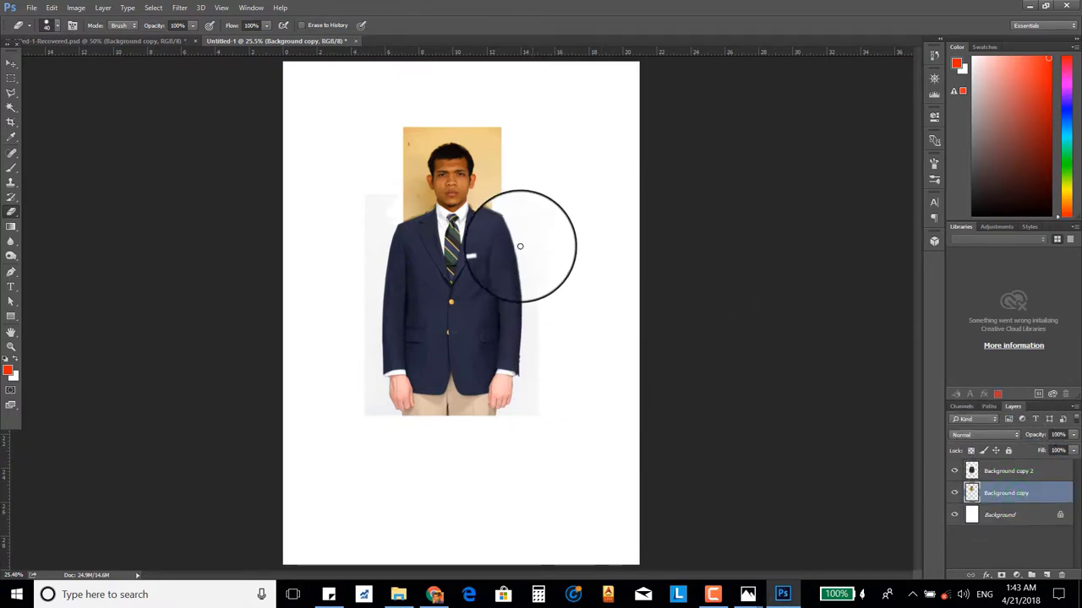
drag(520, 246, 503, 223)
key(ctrl+plus)
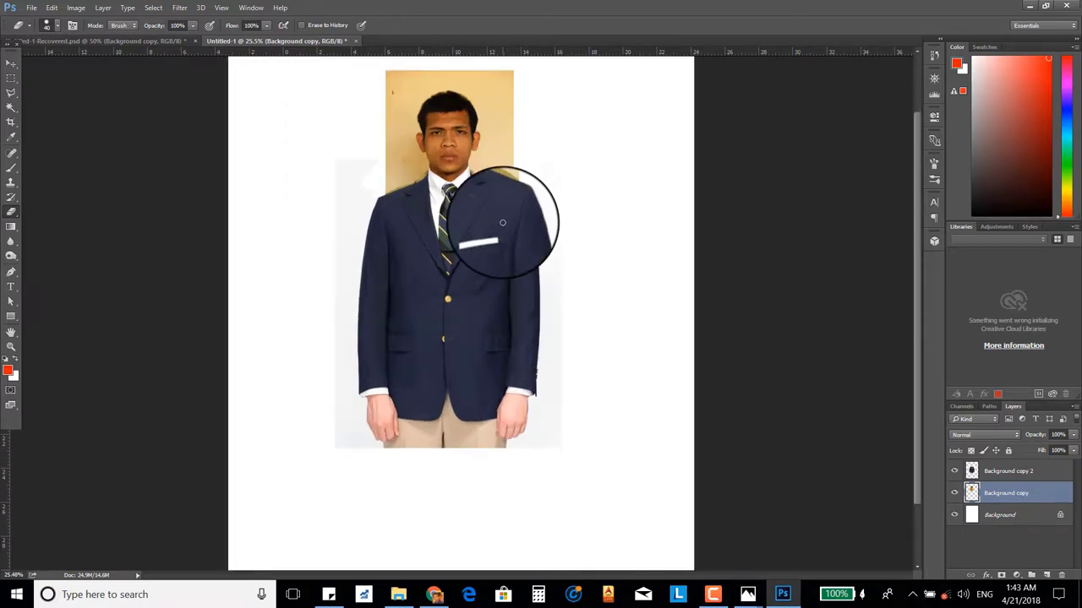
key(ctrl+plus)
key(ctrl+plus)
key(ctrl+plus)
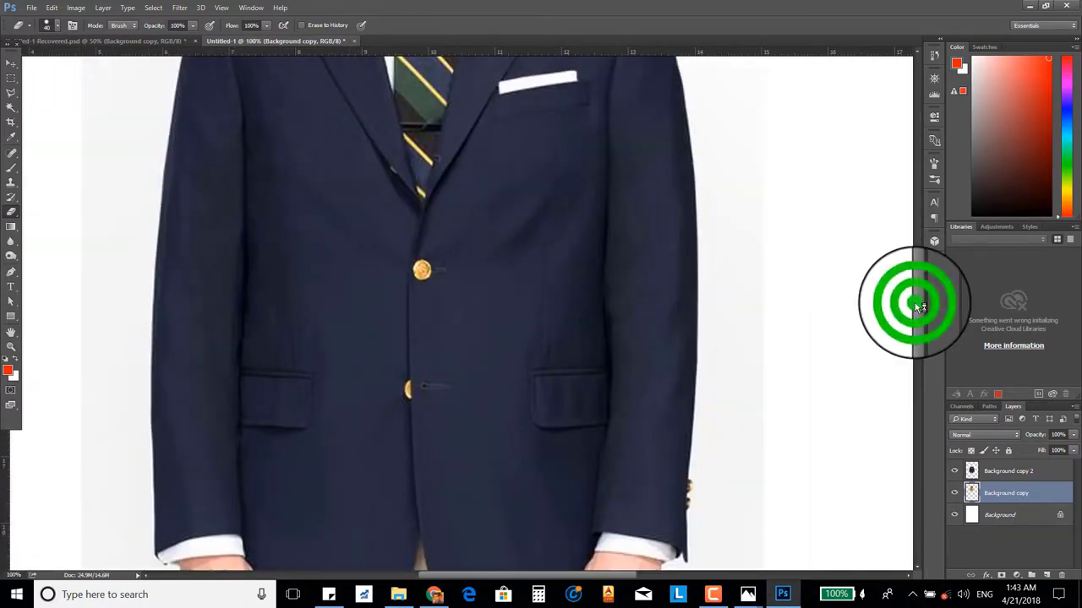
drag(920, 307, 916, 233)
mouse_move(577, 313)
mouse_down()
mouse_move(628, 326)
mouse_move(560, 307)
mouse_move(533, 285)
mouse_up()
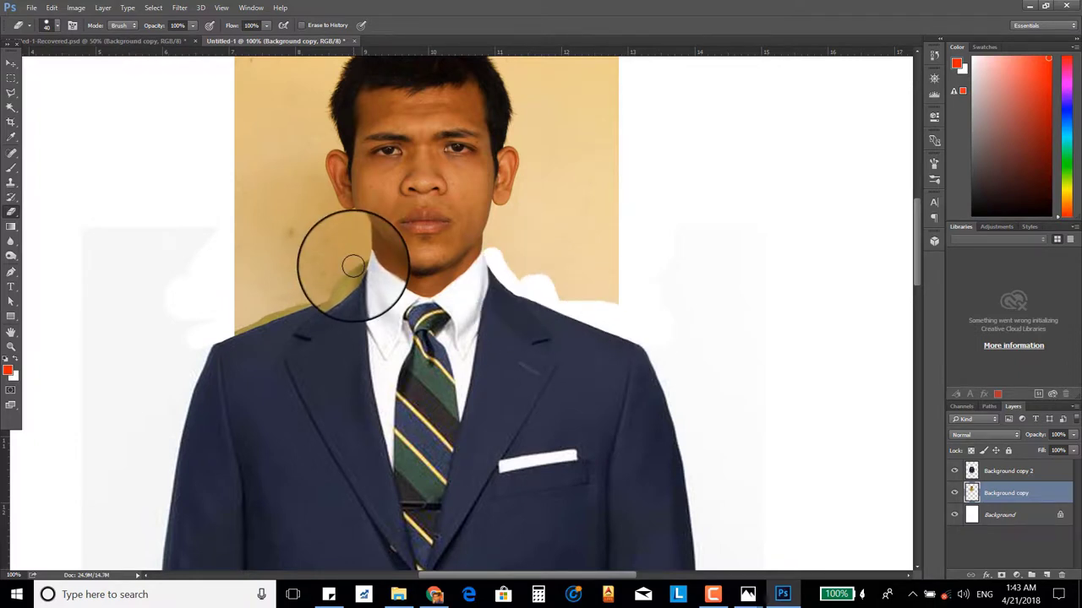
mouse_move(353, 267)
mouse_down()
mouse_move(333, 310)
mouse_move(299, 290)
mouse_move(246, 320)
mouse_up()
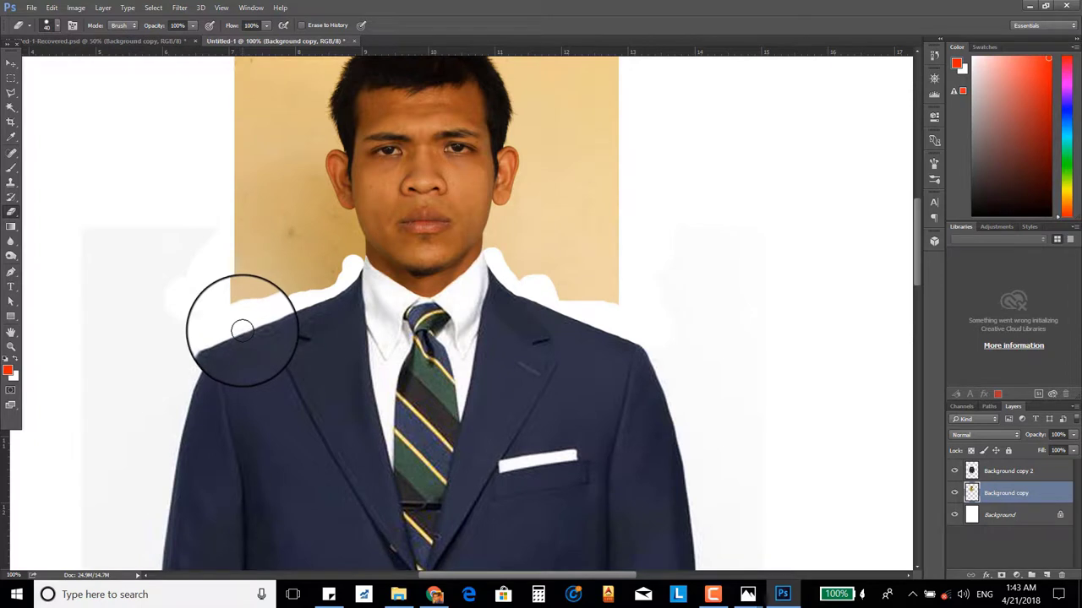
drag(346, 259, 353, 254)
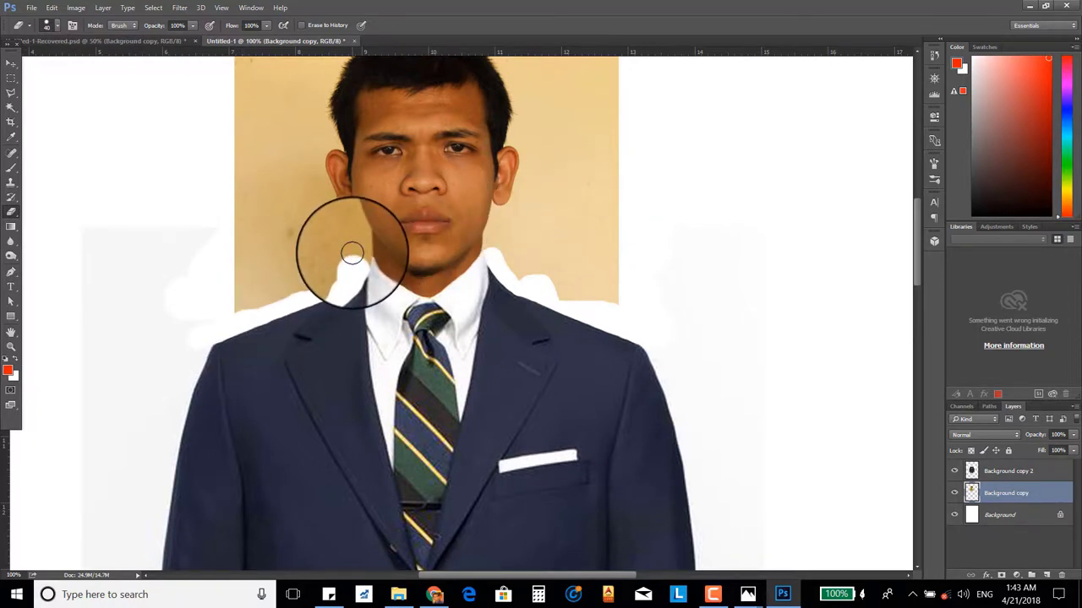
- Quick-select the tan backdrop around the head and raise Smooth in Refine Edge
click(11, 107)
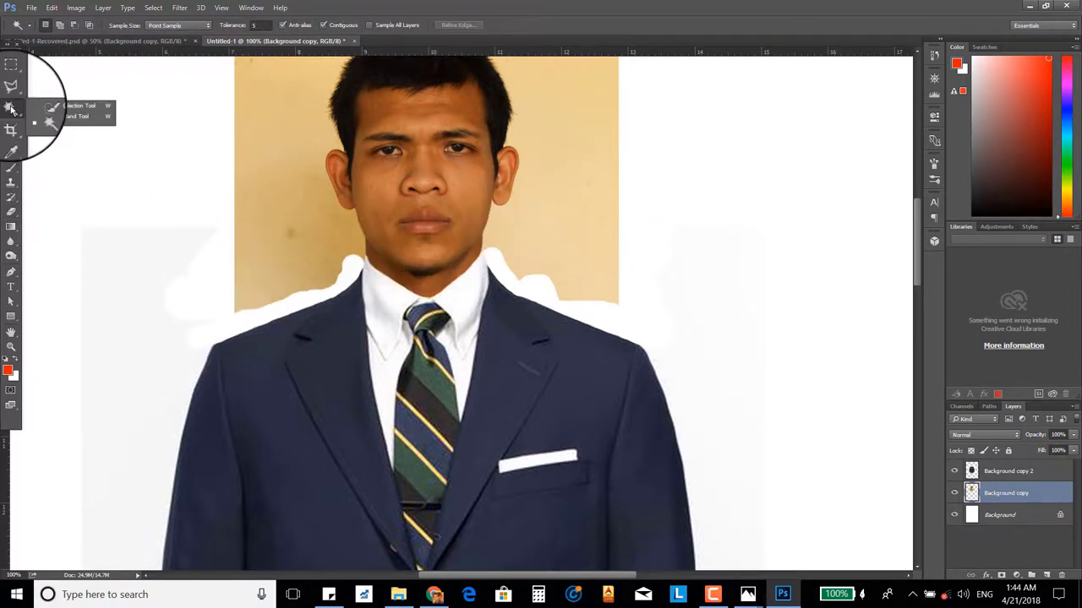
click(51, 106)
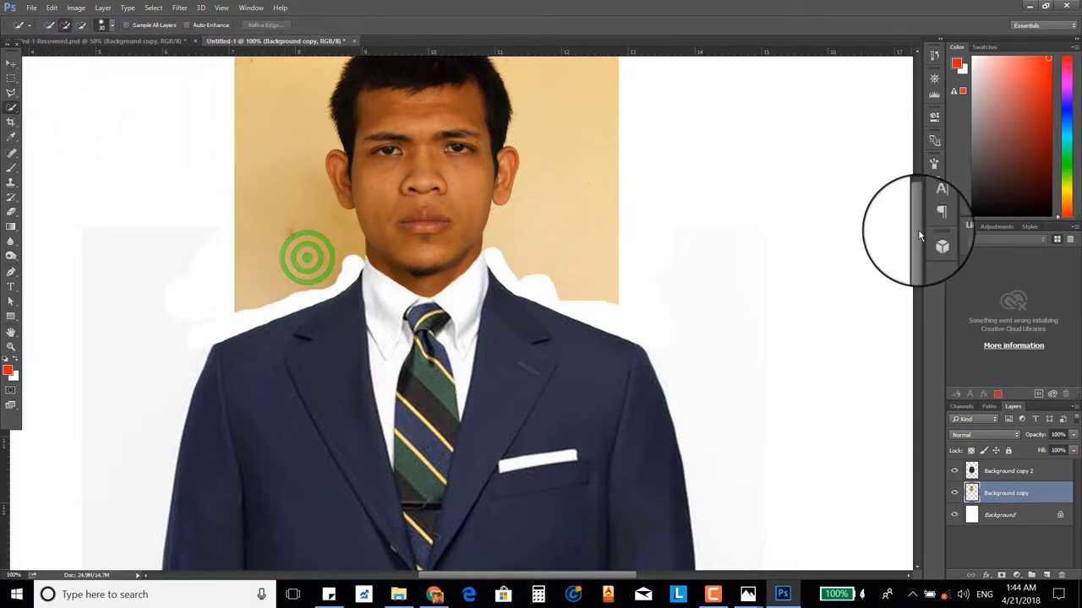
drag(917, 236, 917, 194)
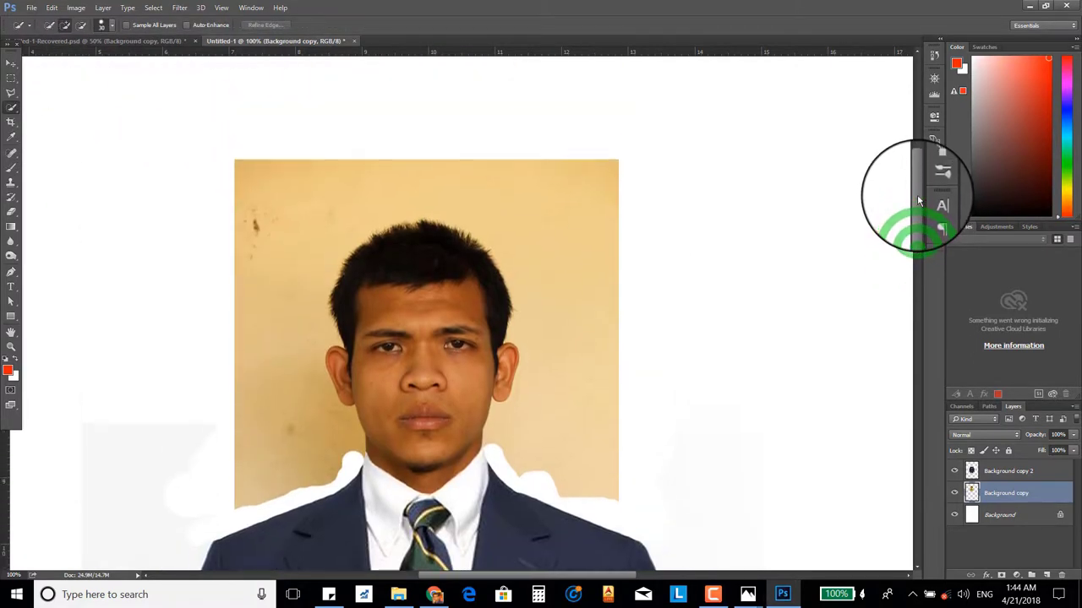
click(591, 431)
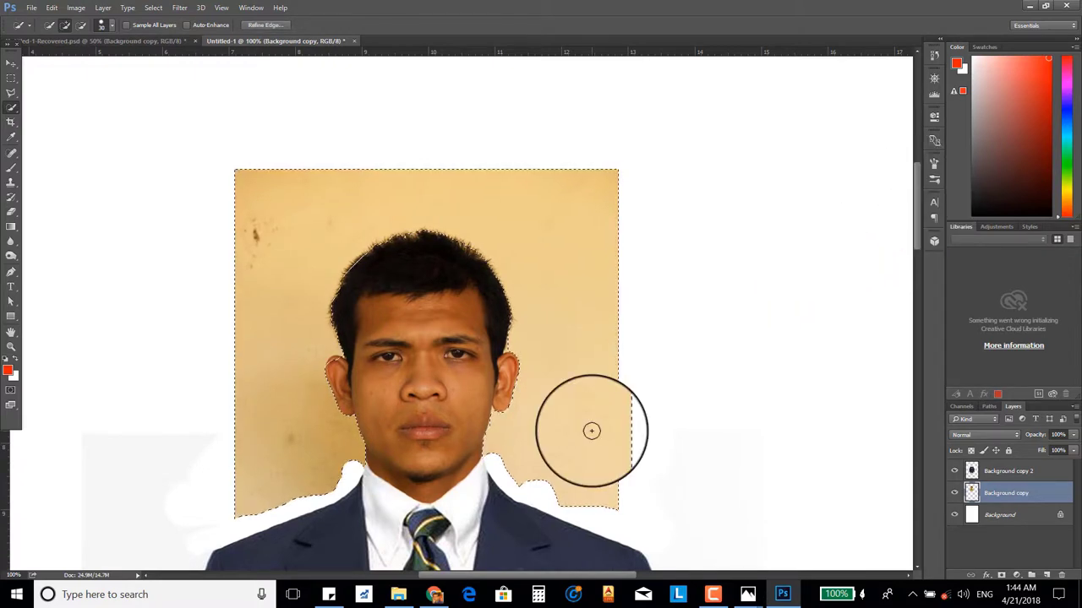
click(277, 28)
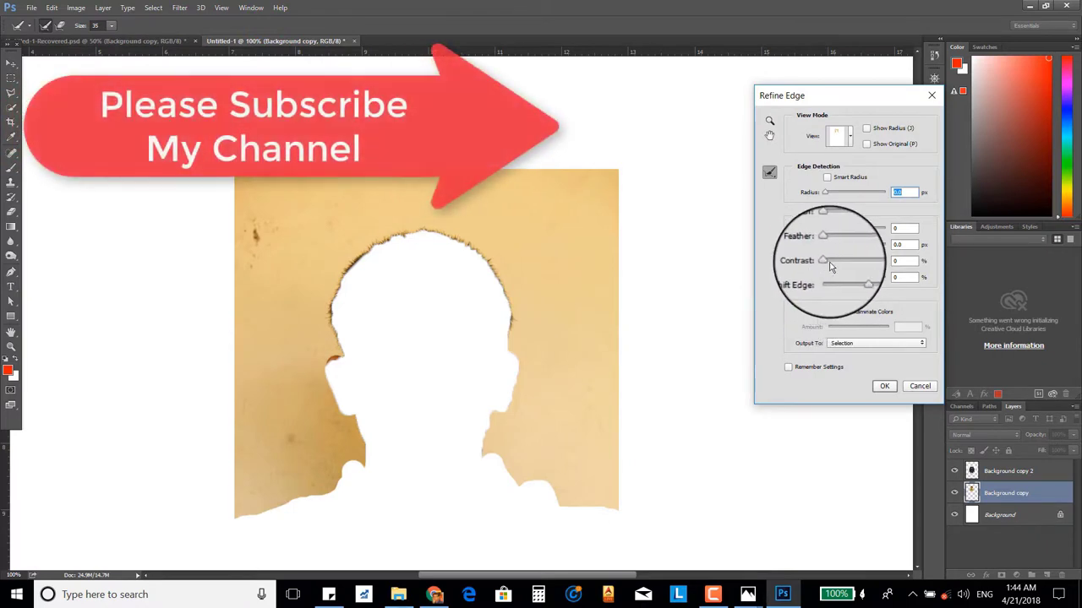
click(824, 233)
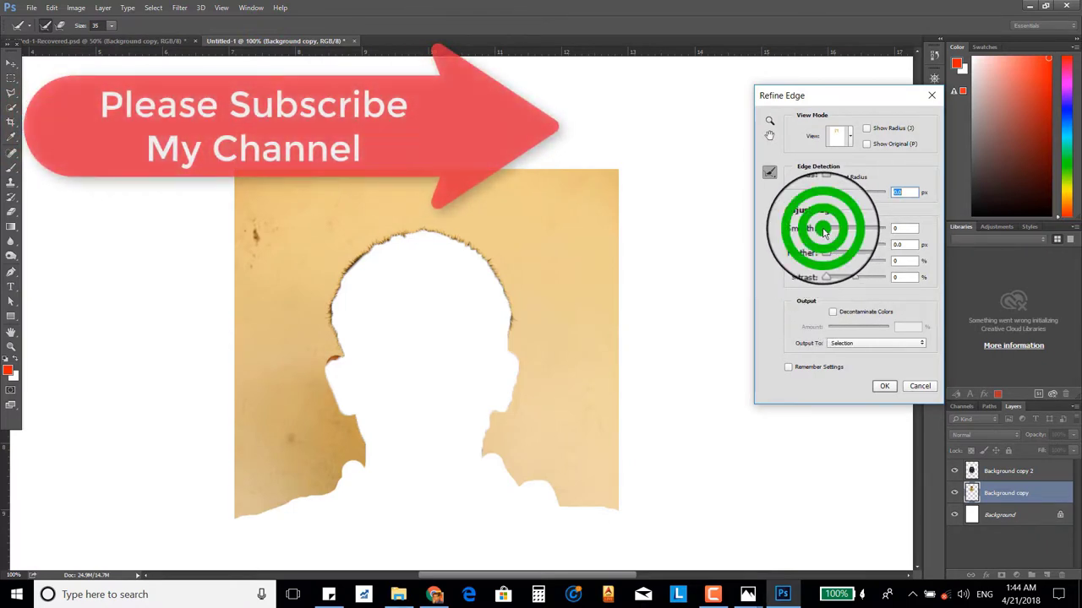
drag(824, 234, 865, 233)
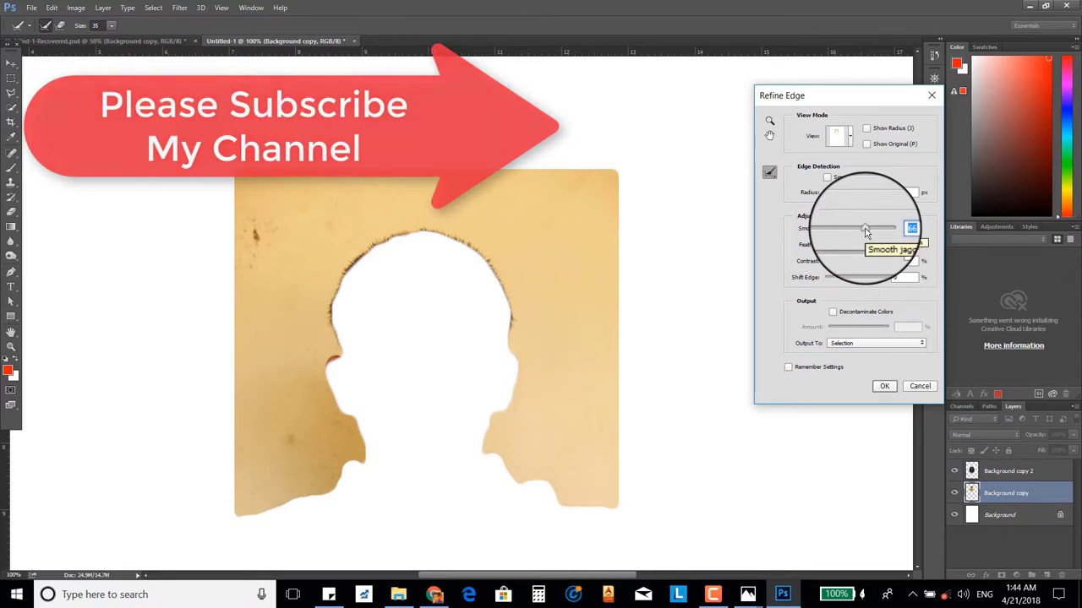
click(885, 387)
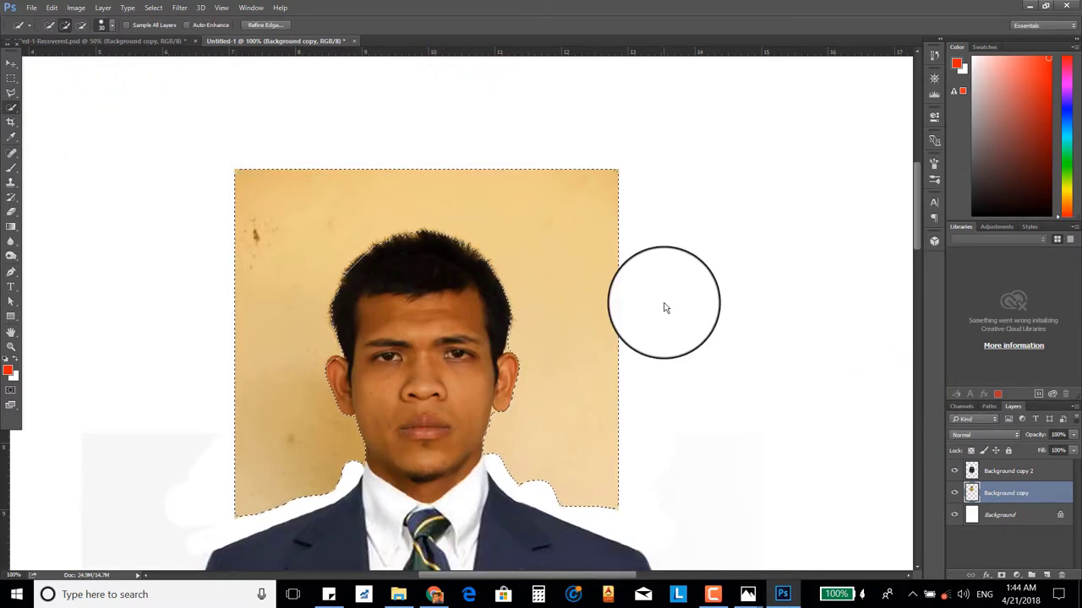
- Delete the selected tan backdrop, then erase the orange and beige fringe along the jaw
key(Delete)
key(ctrl+d)
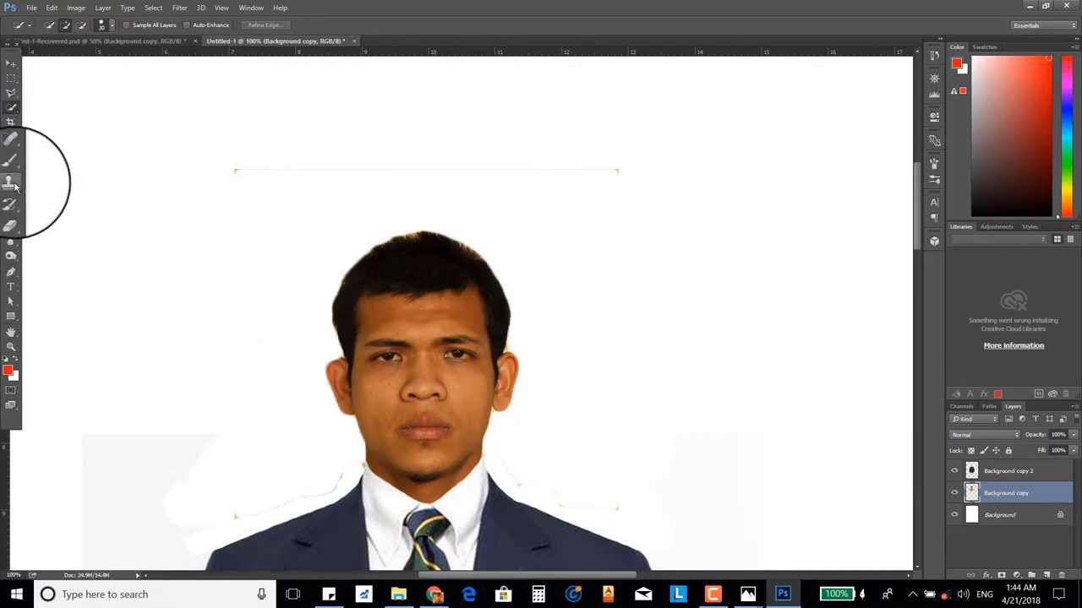
click(12, 211)
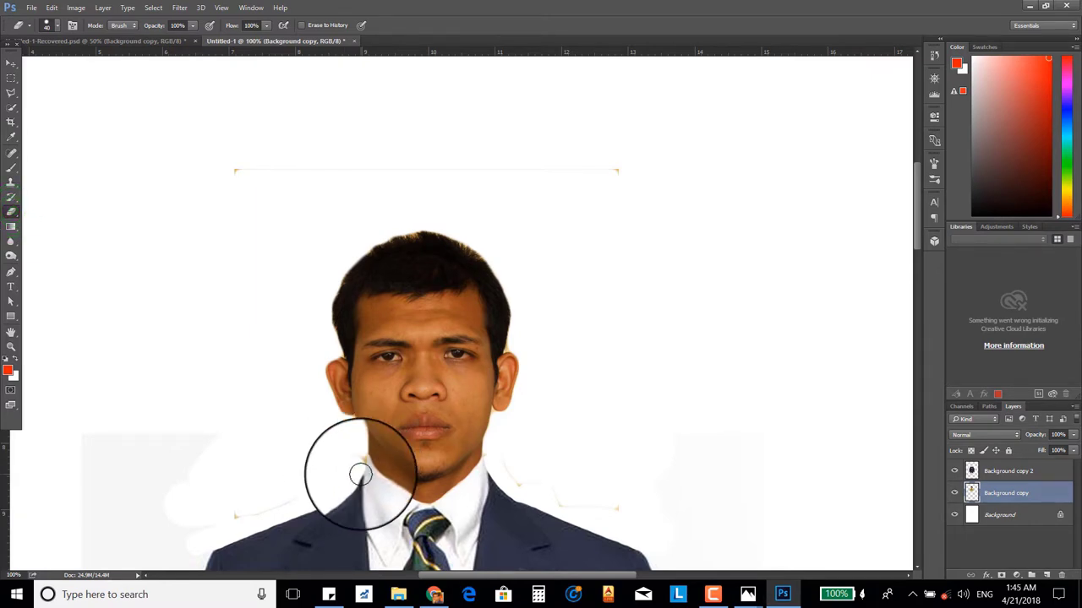
key(z)
drag(360, 475, 380, 474)
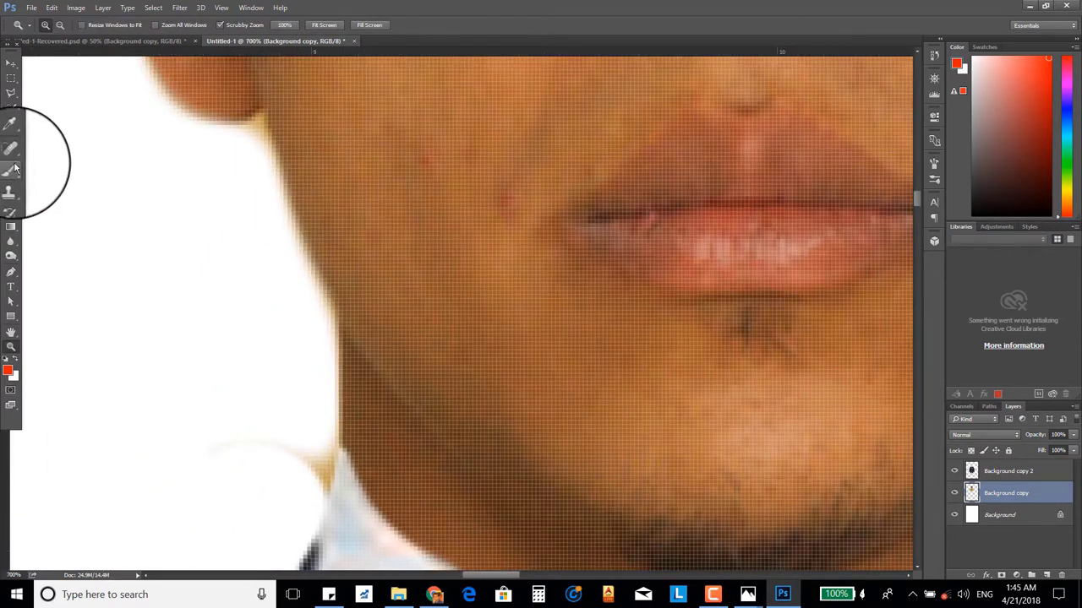
click(12, 213)
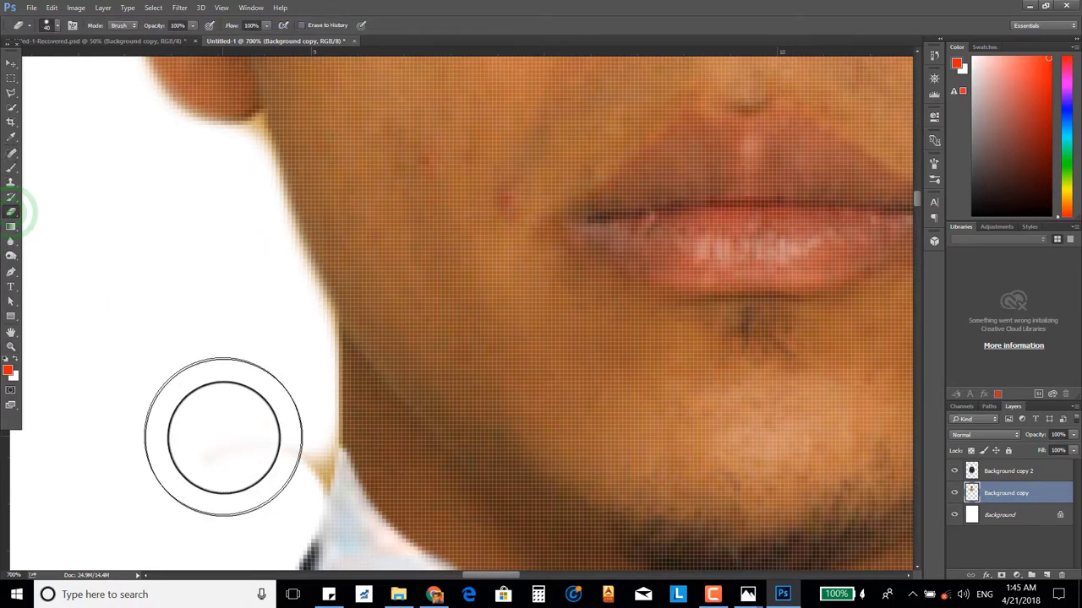
drag(258, 450, 173, 417)
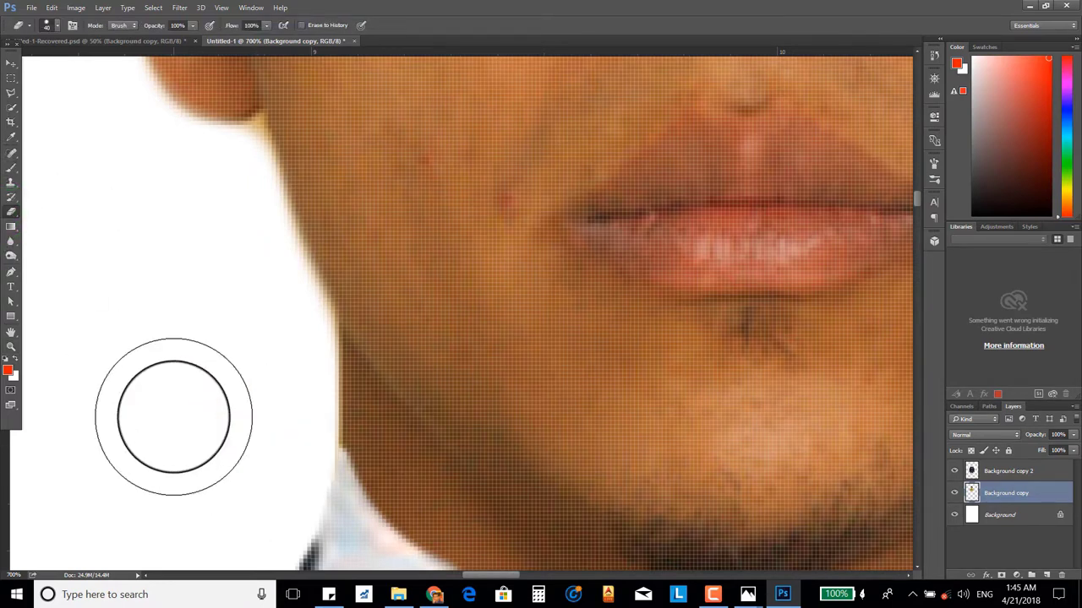
scroll(173, 416, down, 1)
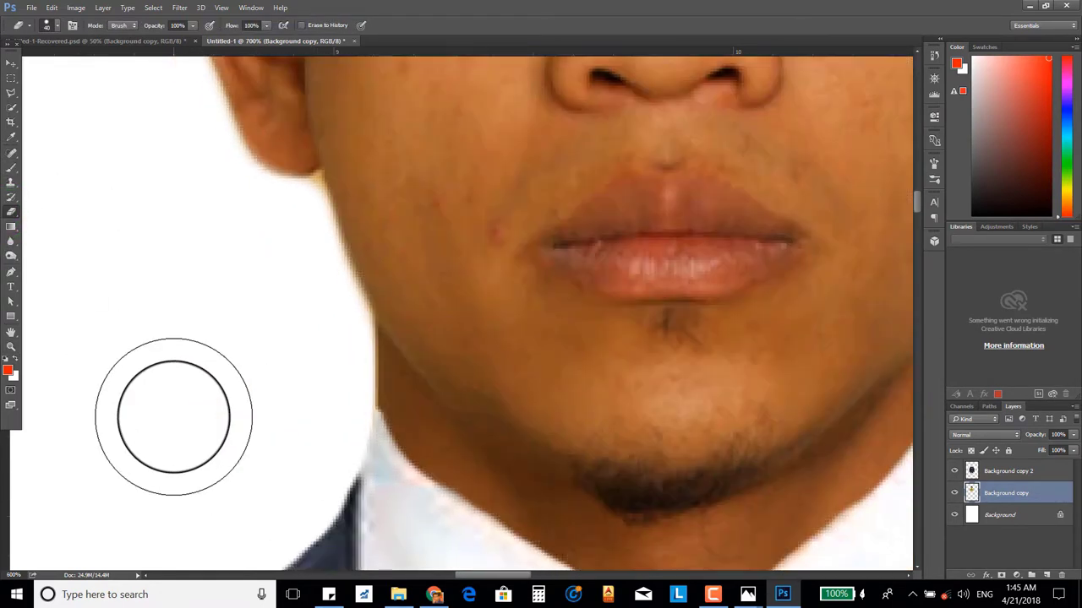
scroll(174, 416, down, 1)
scroll(173, 416, down, 1)
scroll(173, 417, down, 1)
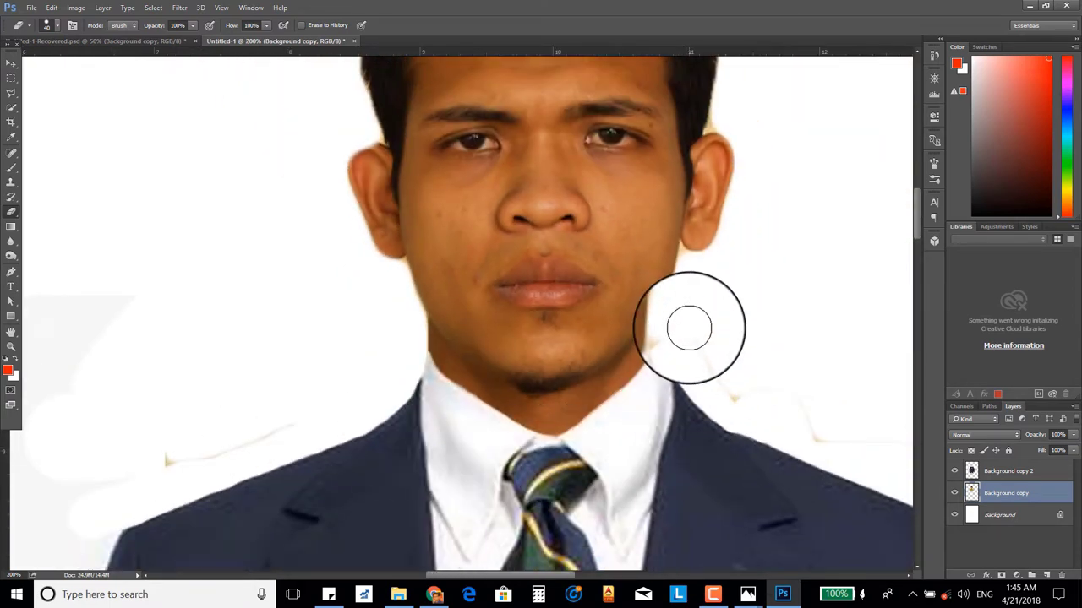
drag(687, 334, 717, 307)
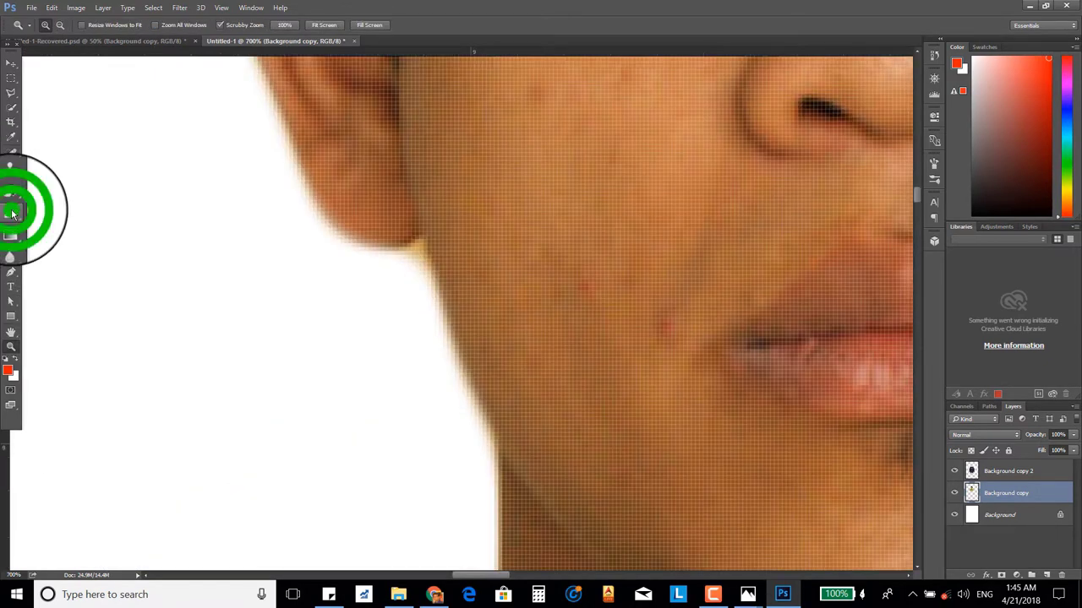
- Erase leftover skin between cheek and ear lobe, then zoom out to the head and suit
click(12, 213)
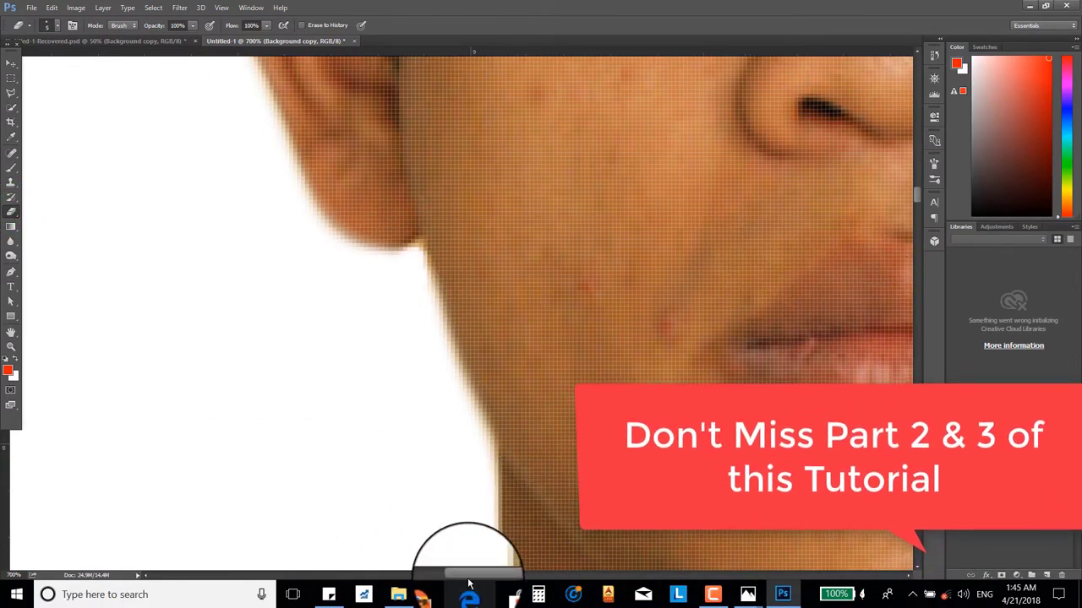
drag(469, 579, 534, 579)
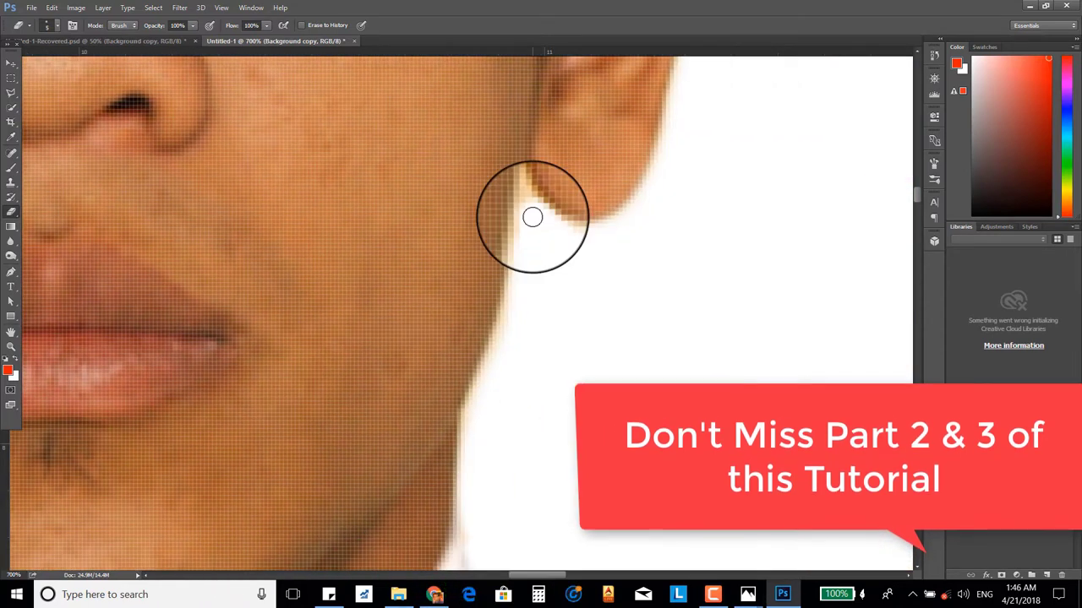
click(526, 198)
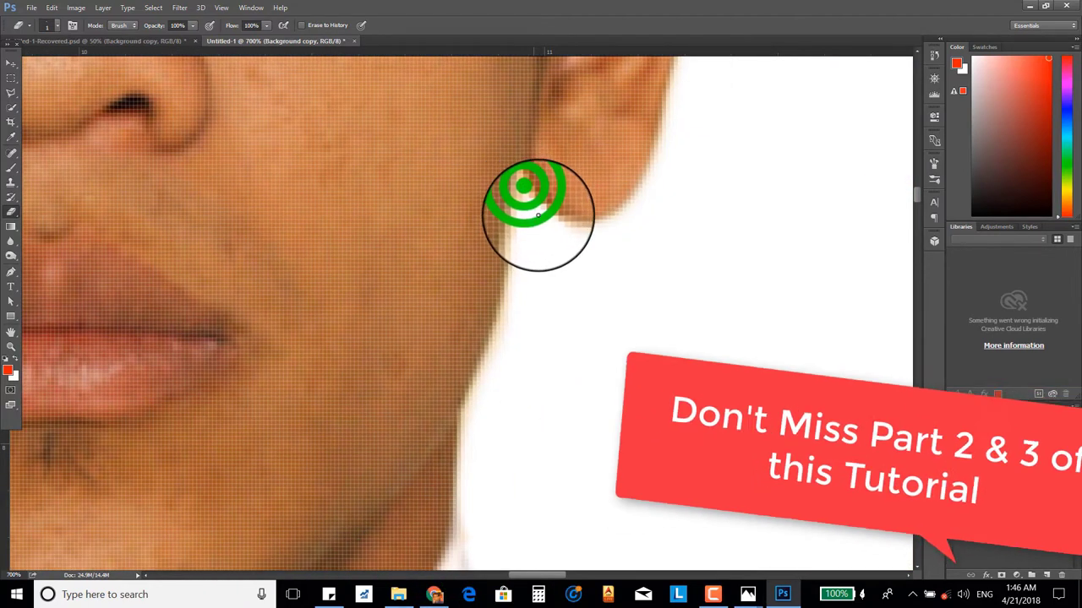
drag(526, 198, 529, 213)
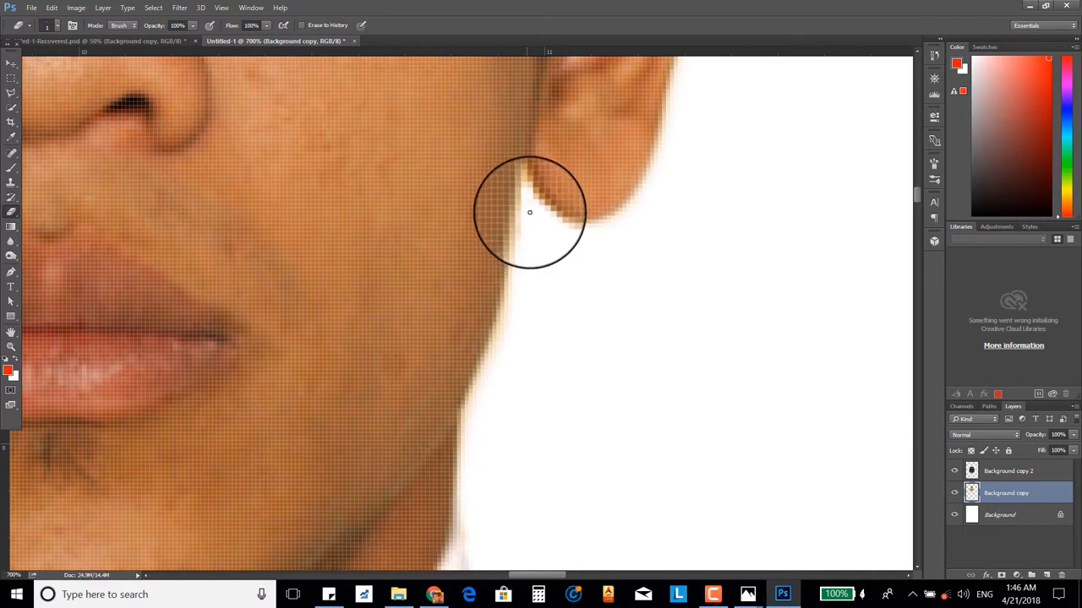
drag(524, 580, 479, 578)
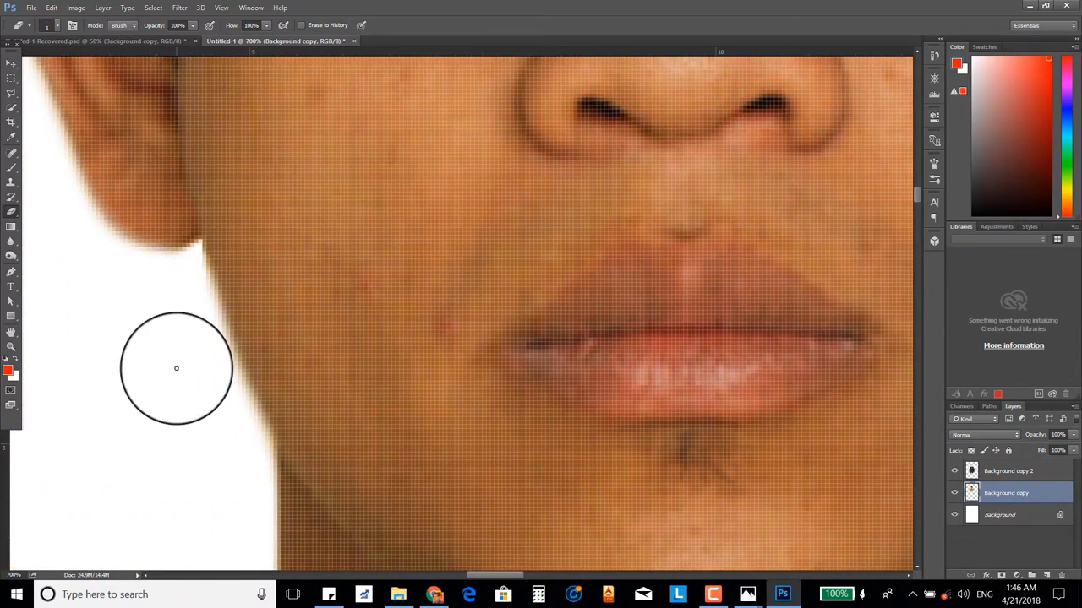
key(ctrl+minus)
key(ctrl+minus)
key(ctrl+minus)
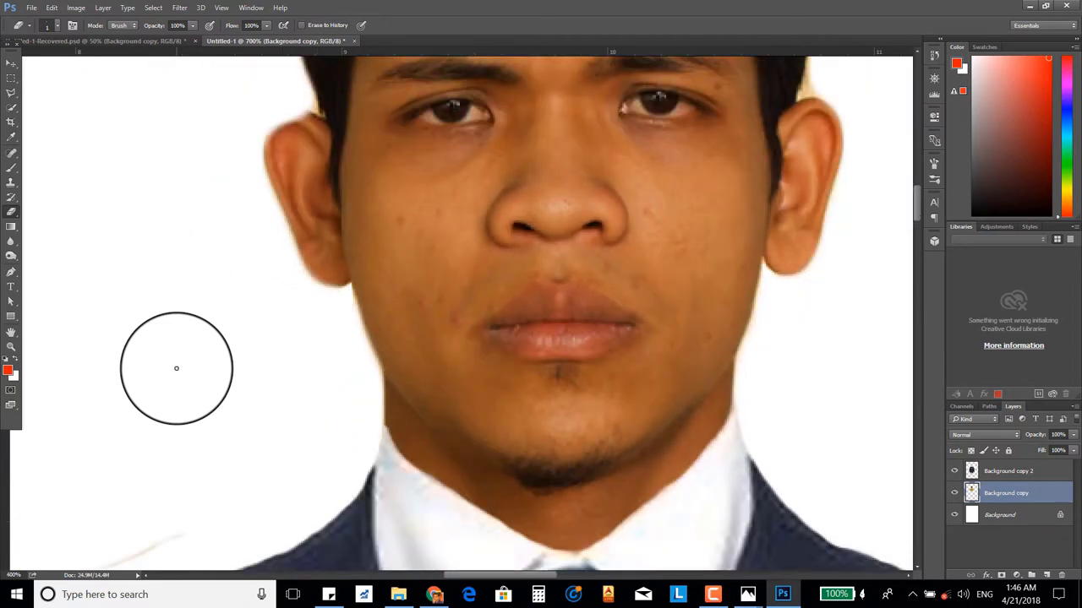
key(ctrl+minus)
key(ctrl+minus)
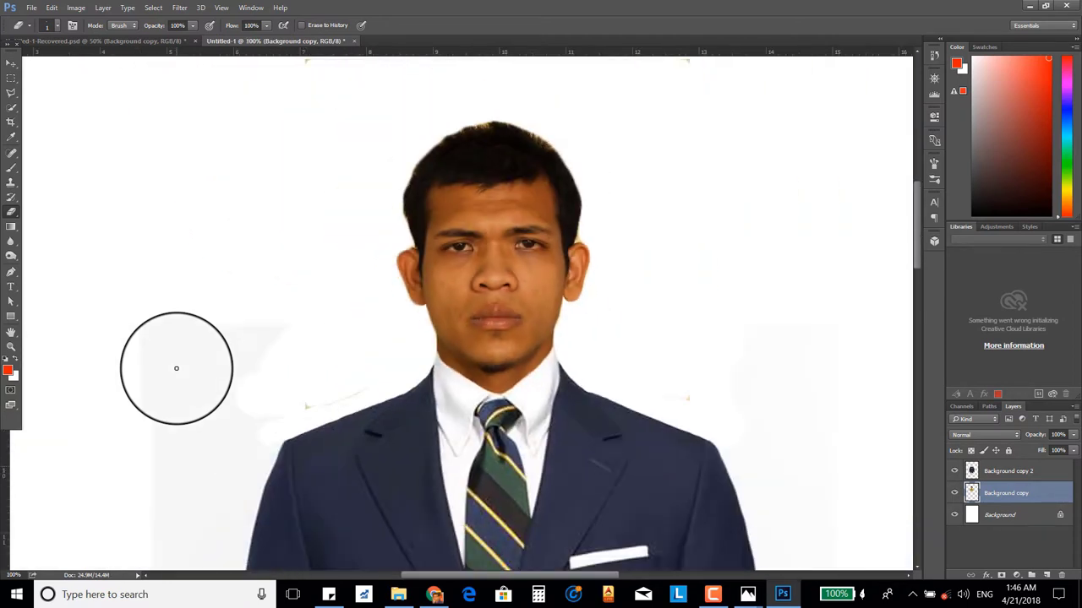
key(ctrl+minus)
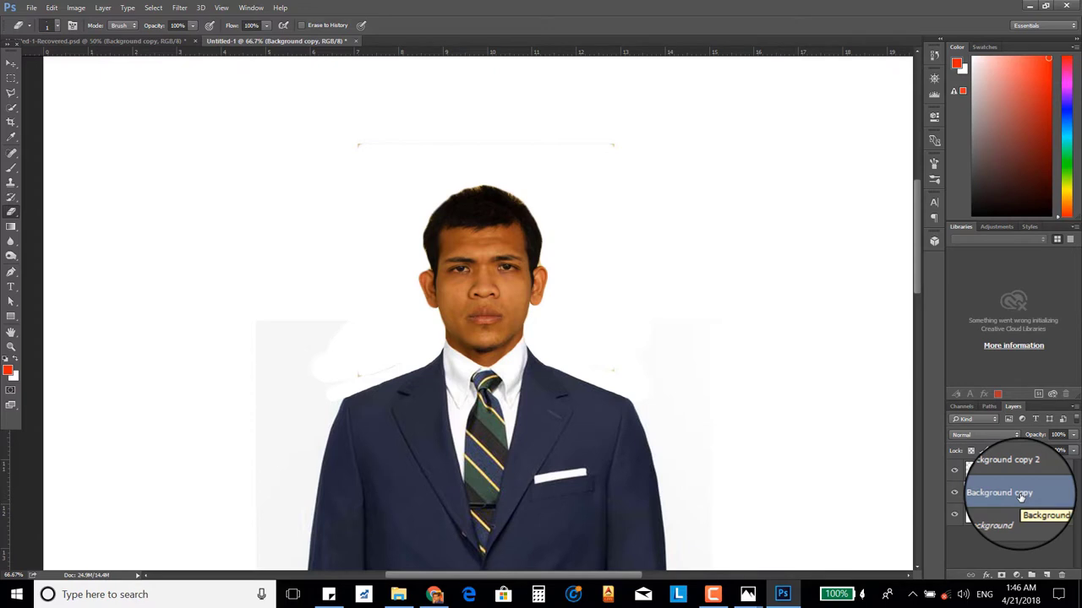
- Give the blazer layer Hue -78 and Greens saturation +17, turning it dark green
click(1003, 463)
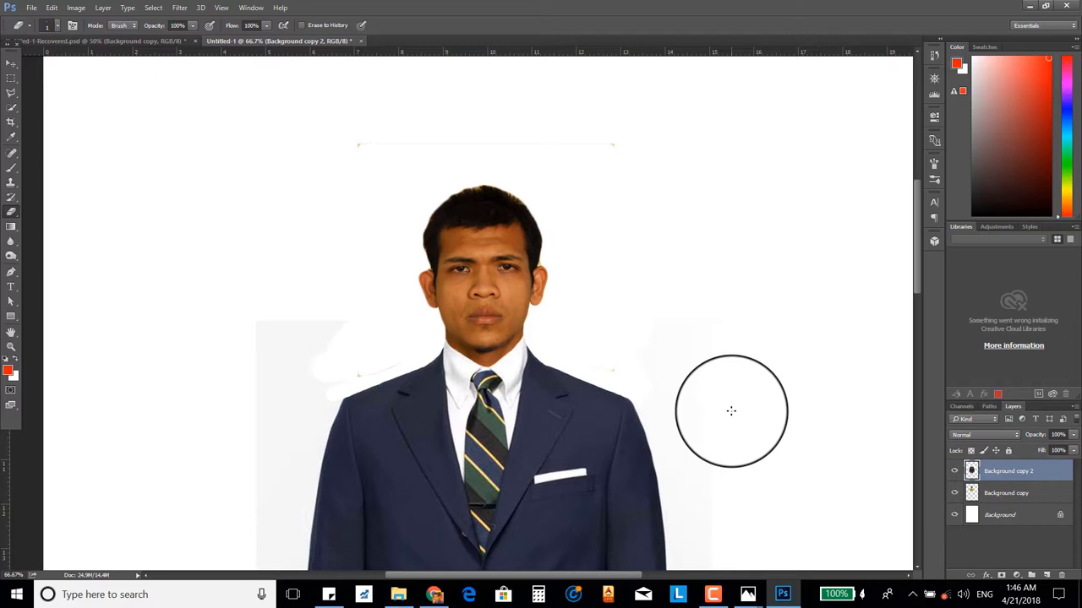
key(ctrl+u)
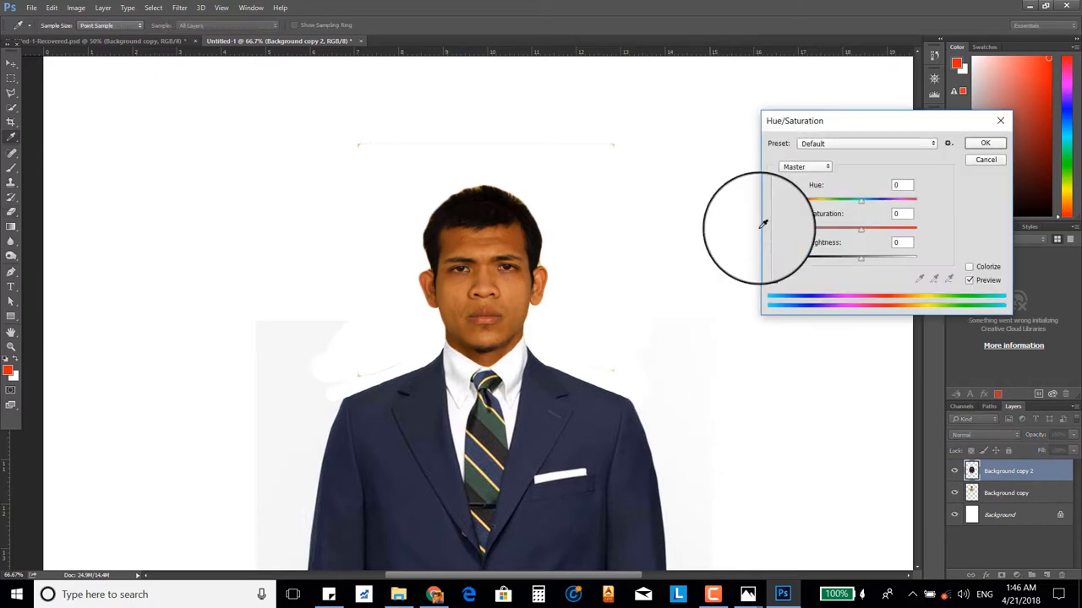
mouse_move(862, 203)
mouse_down()
mouse_move(850, 203)
mouse_move(918, 209)
mouse_up()
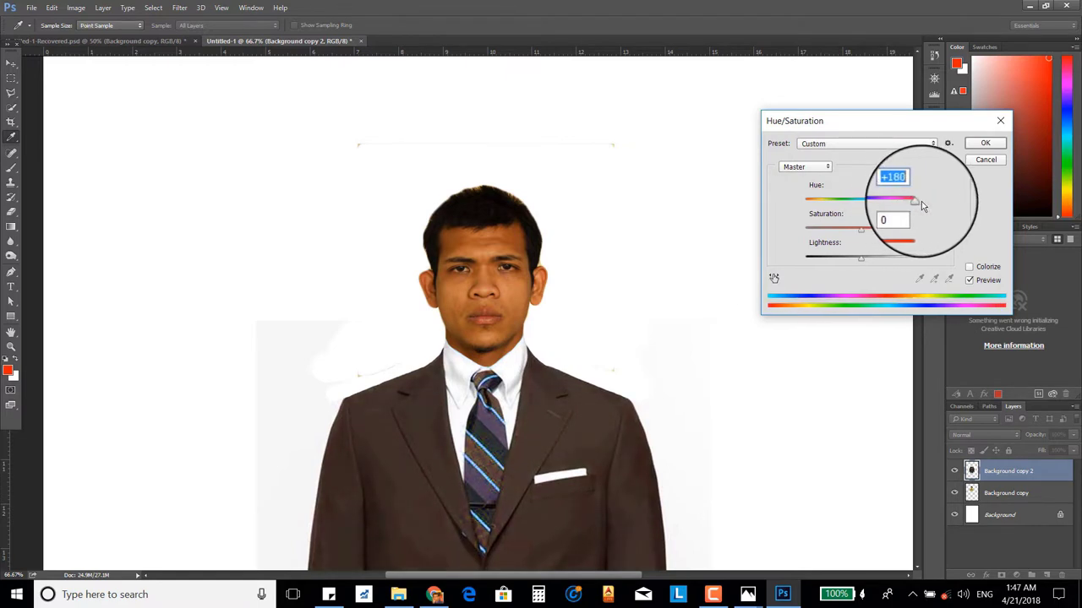
drag(921, 201, 888, 206)
click(859, 233)
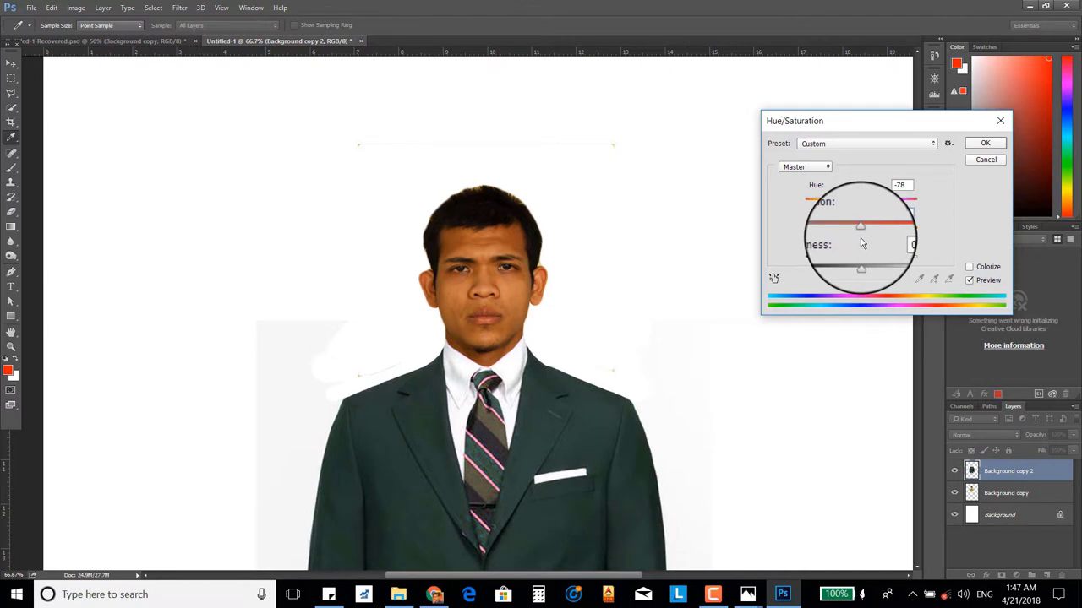
click(795, 166)
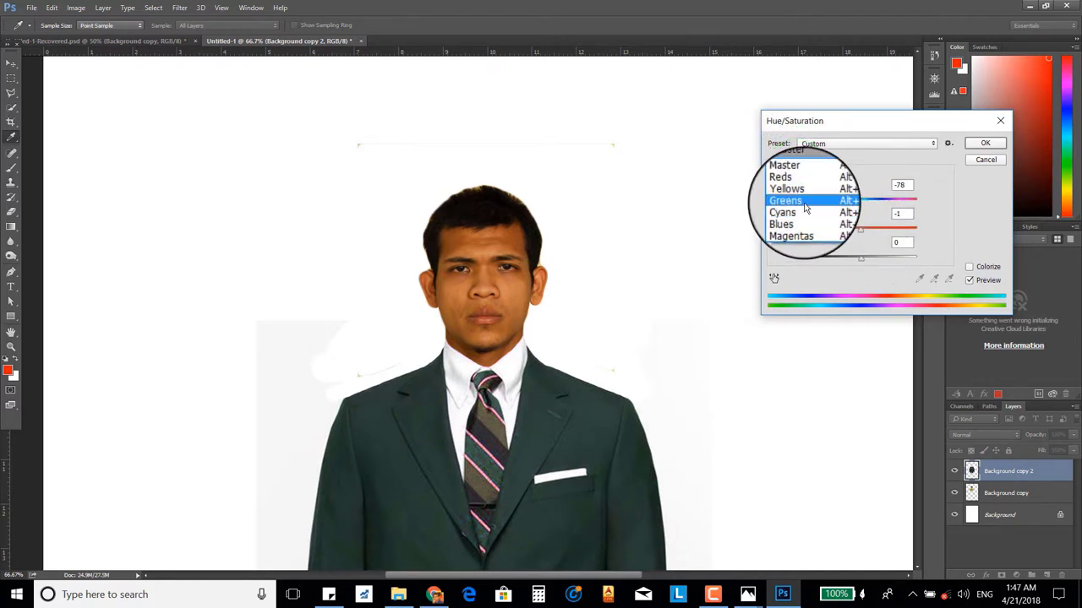
click(805, 207)
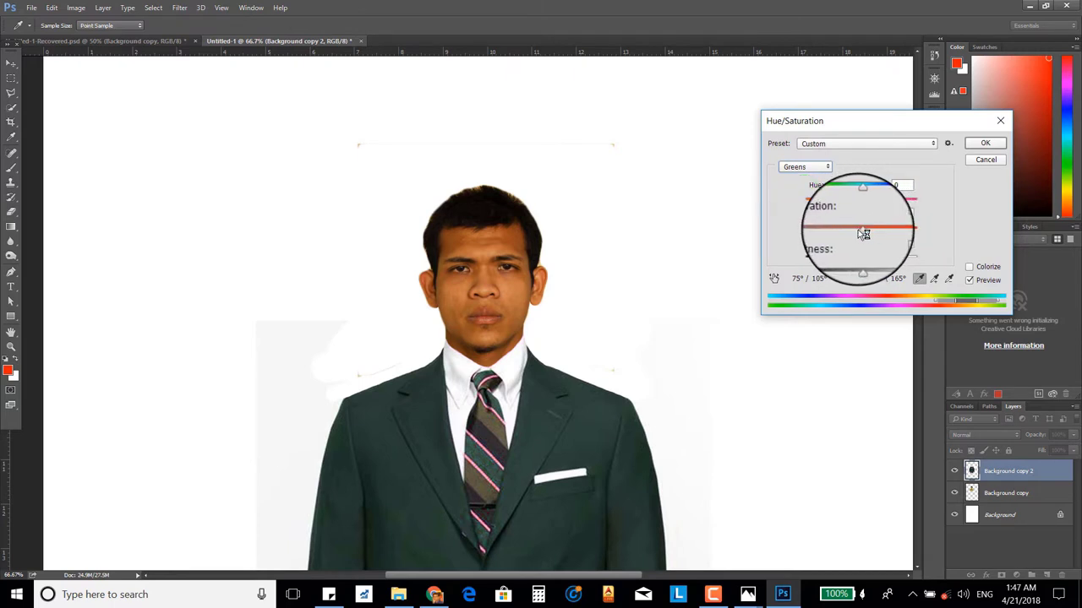
drag(862, 229, 876, 229)
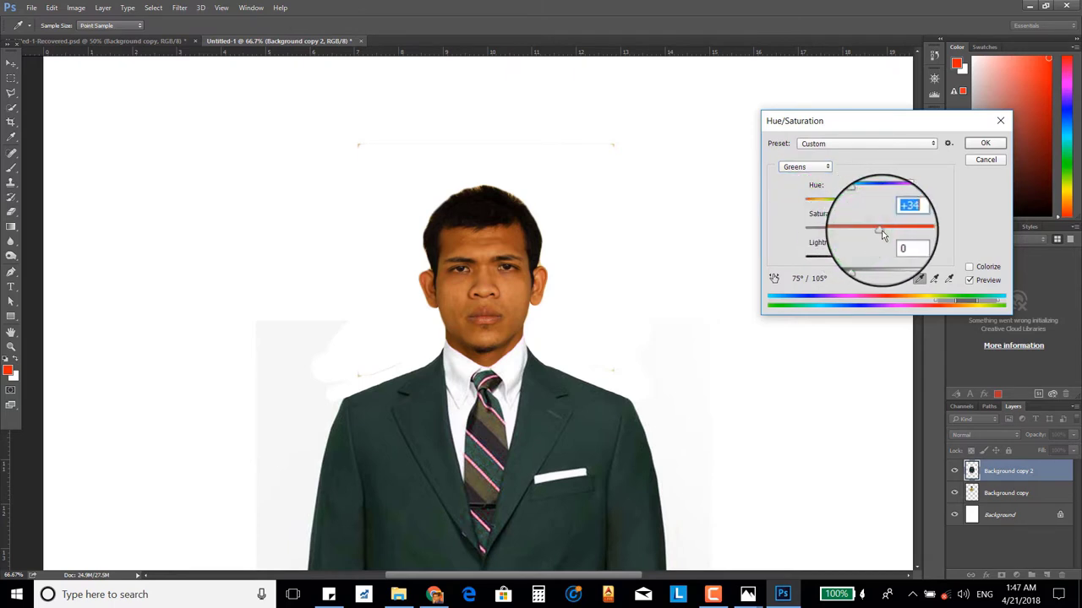
drag(882, 234, 871, 232)
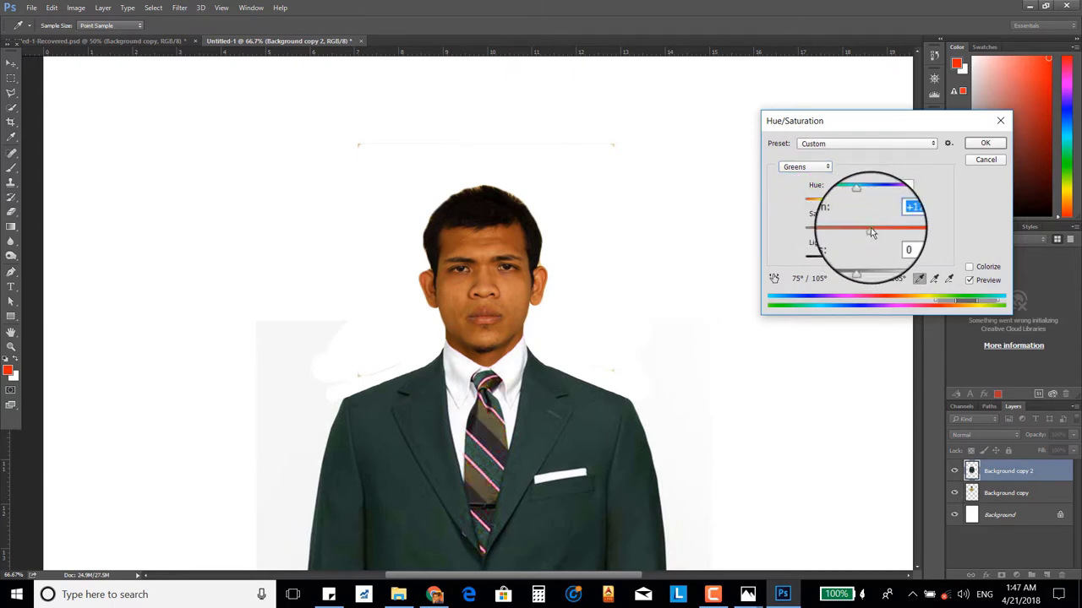
click(985, 144)
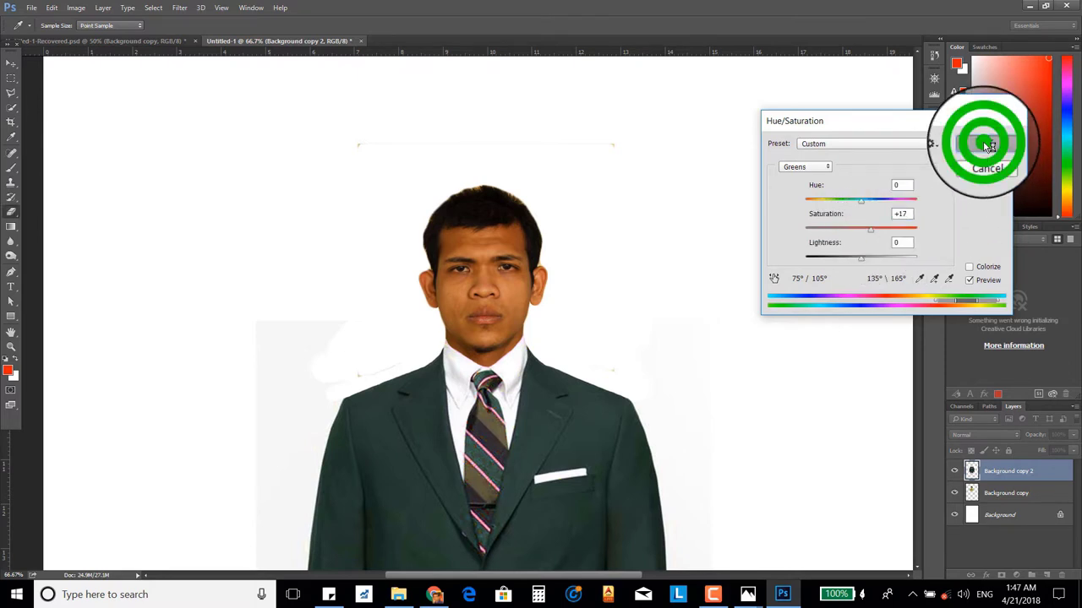
click(1006, 492)
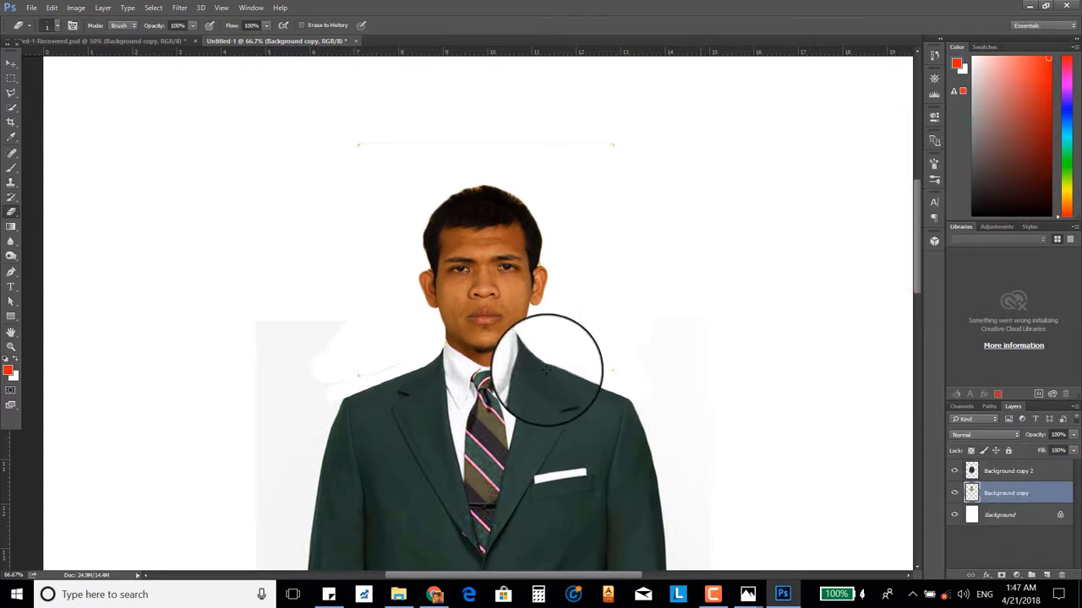
- Darken the face photo with a Curves point at input 63, output 44
key(ctrl+0)
key(v)
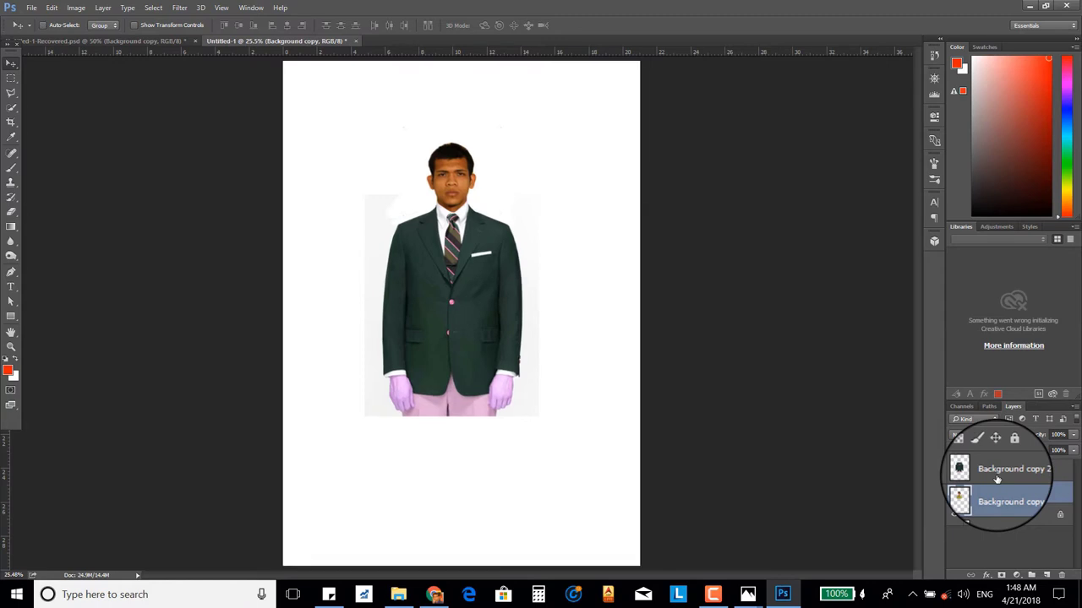
key(ctrl+plus)
key(ctrl+plus)
scroll(906, 235, up, 5)
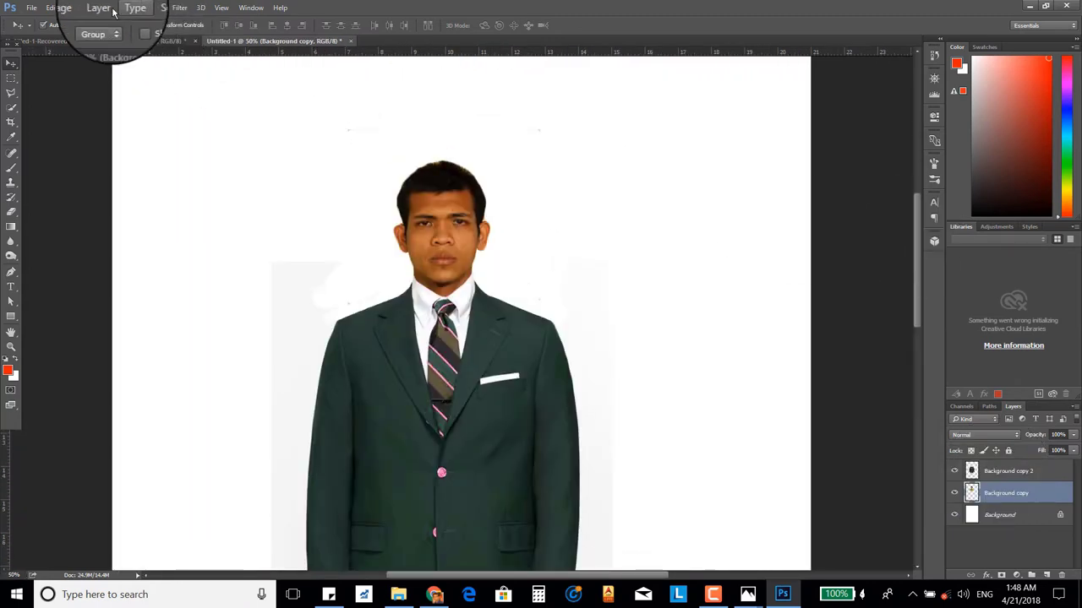
click(76, 8)
mouse_move(99, 42)
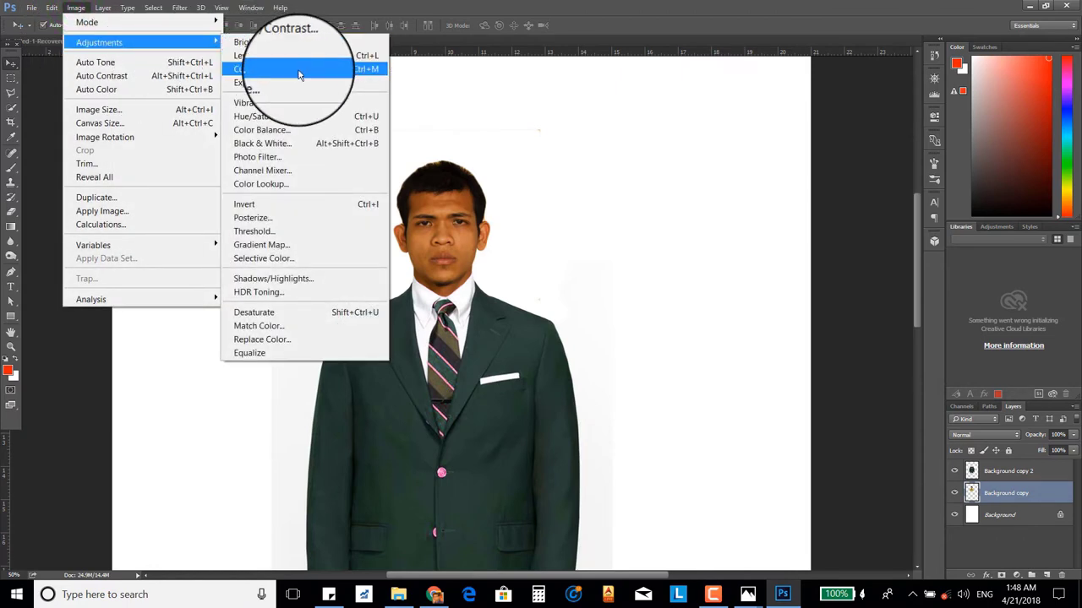
click(330, 78)
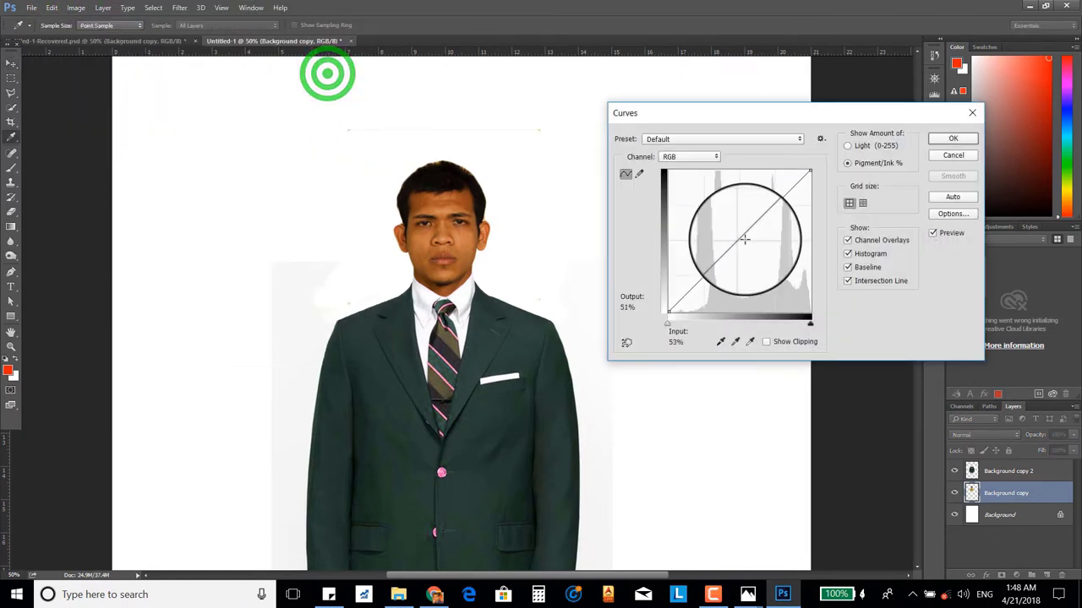
drag(743, 237, 749, 249)
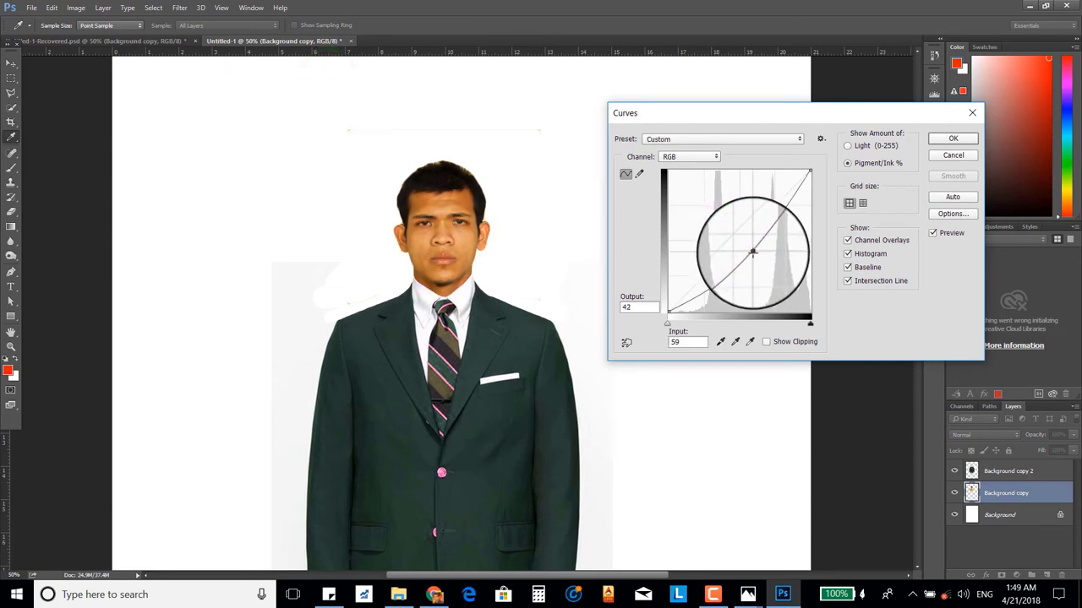
drag(752, 252, 757, 249)
click(943, 141)
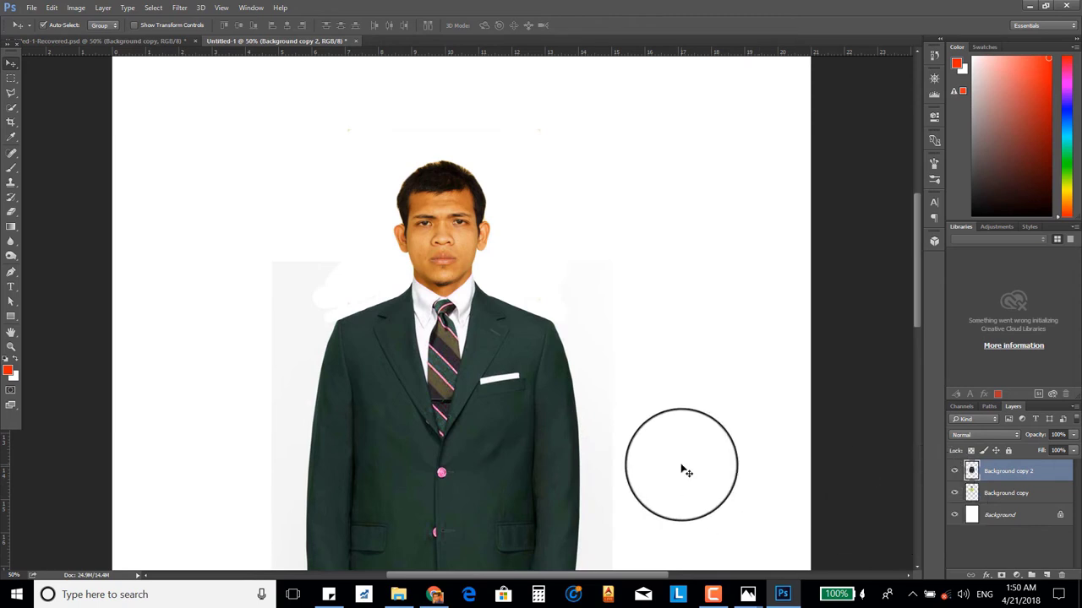
- Merge the blazer into the face layer and erase the grey patch beside the left shoulder
key(ctrl+z)
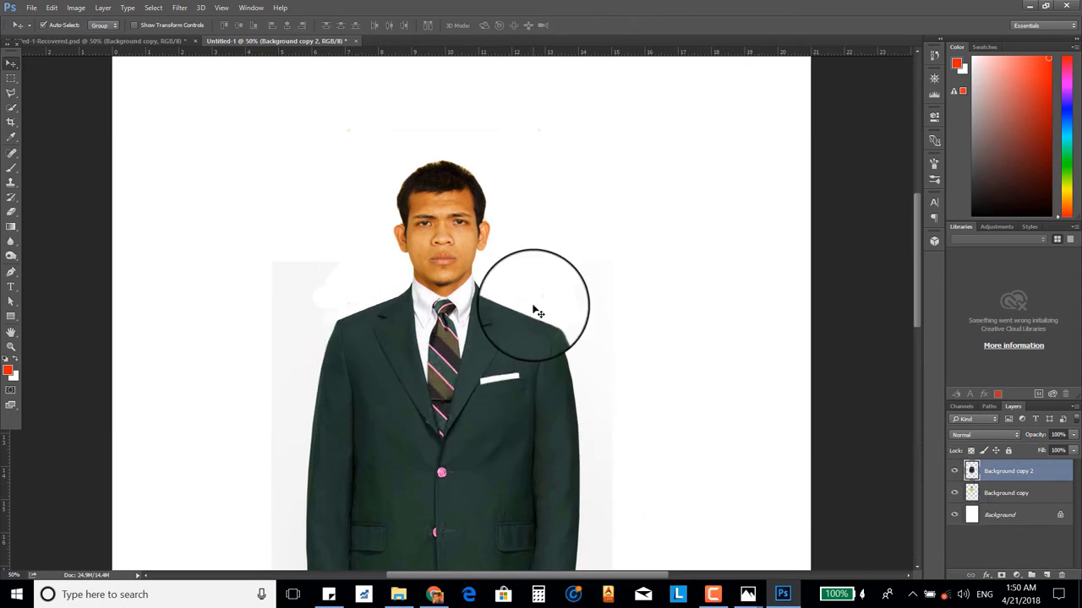
key(ctrl+z)
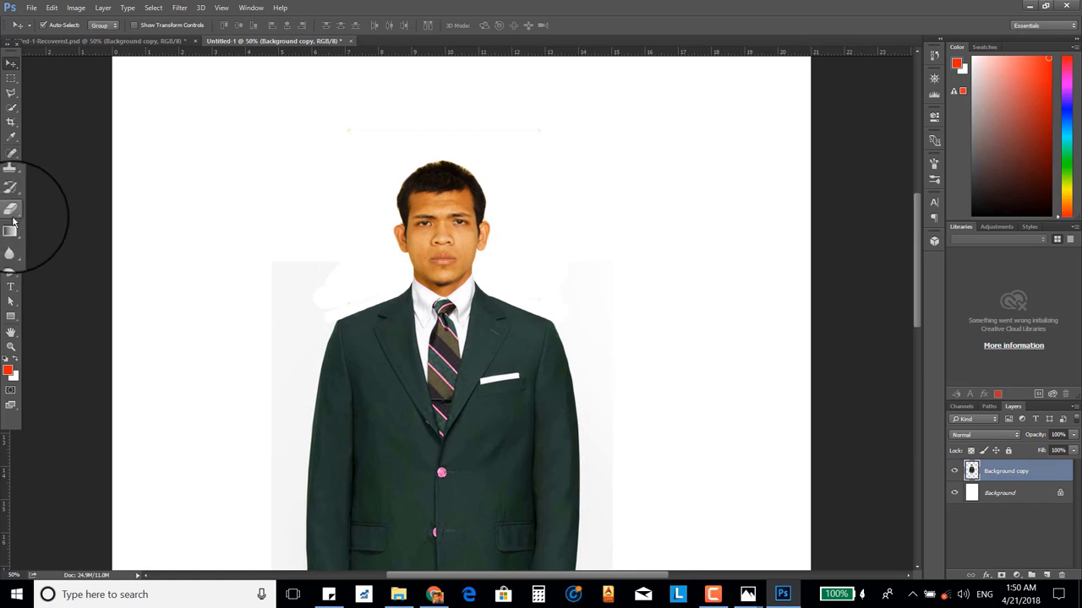
click(13, 217)
drag(313, 271, 314, 277)
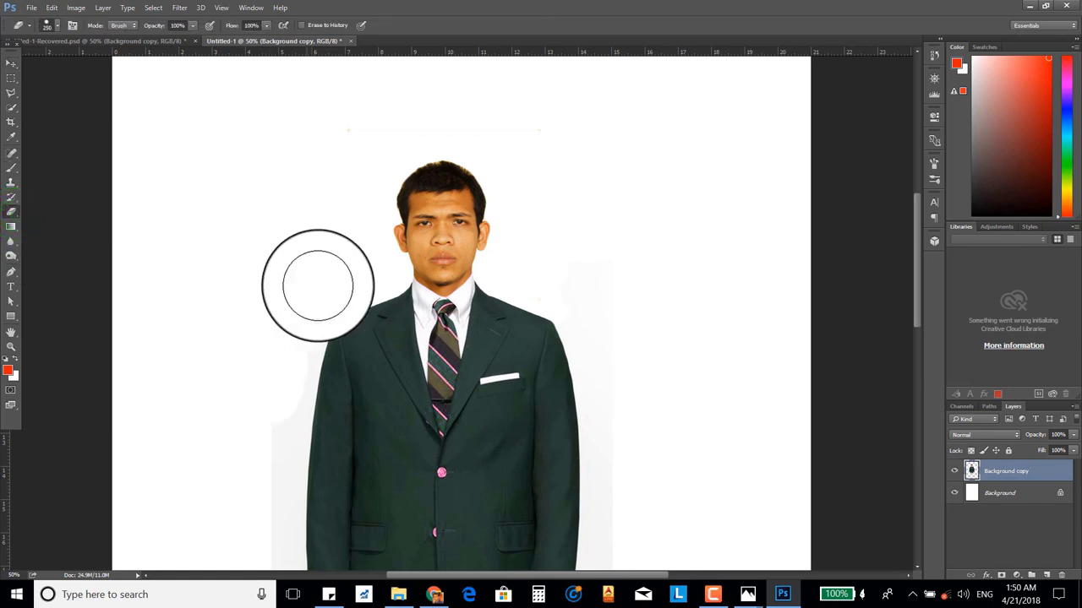
drag(608, 311, 622, 336)
click(11, 64)
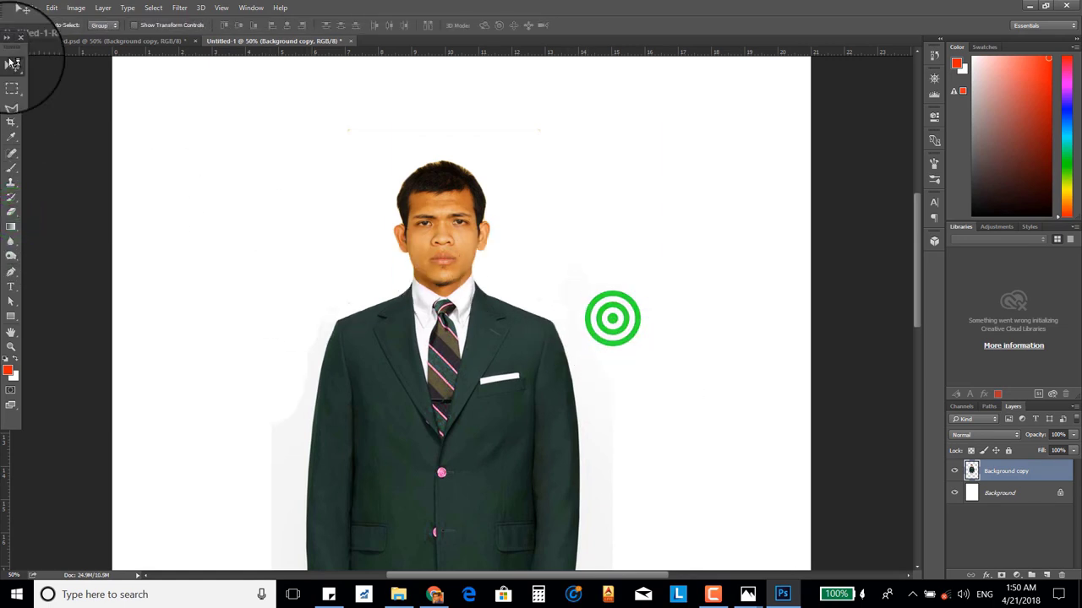